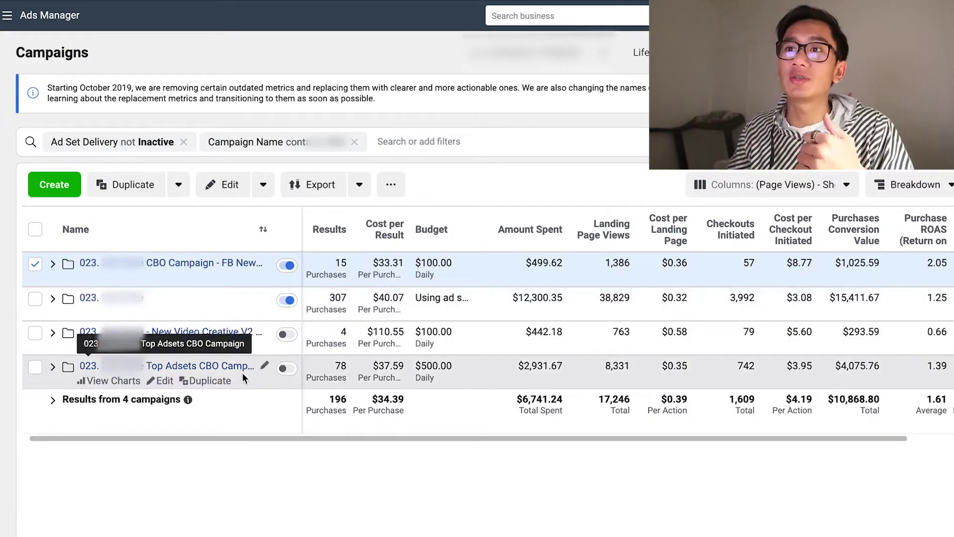
# Step: Open the Top Adsets CBO Campaign and examine the cost and conversion metrics of its ad sets
pyautogui.click(239, 369)
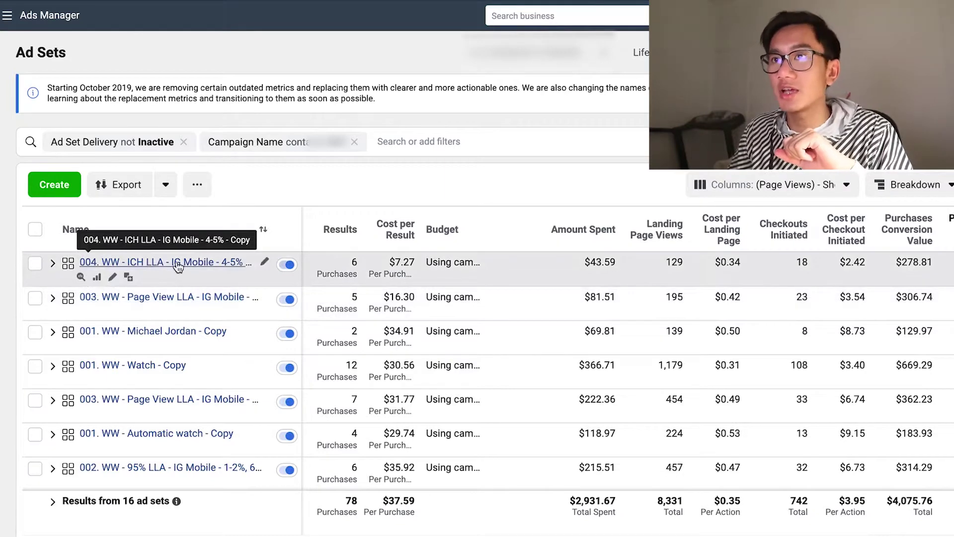
pyautogui.scroll(-5, 305, 465)
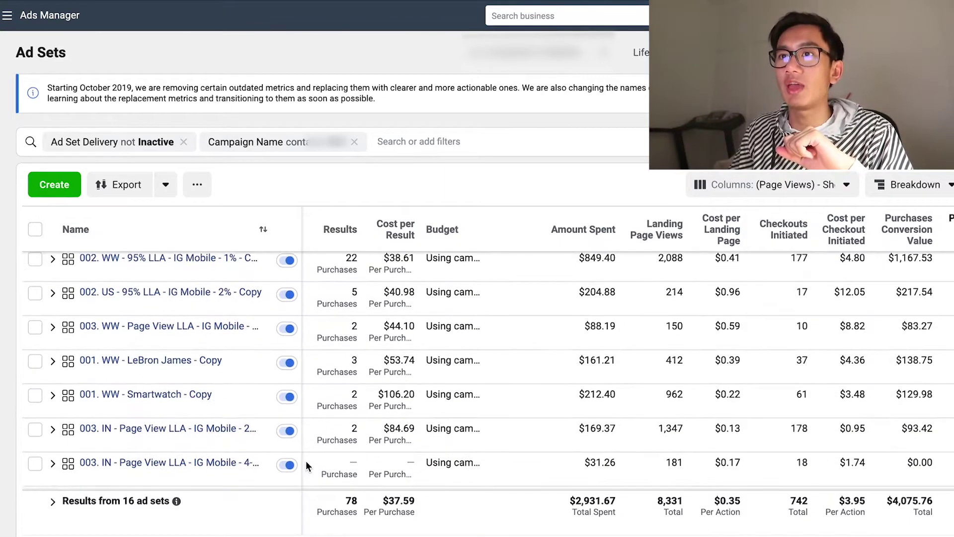
pyautogui.scroll(5, 475, 383)
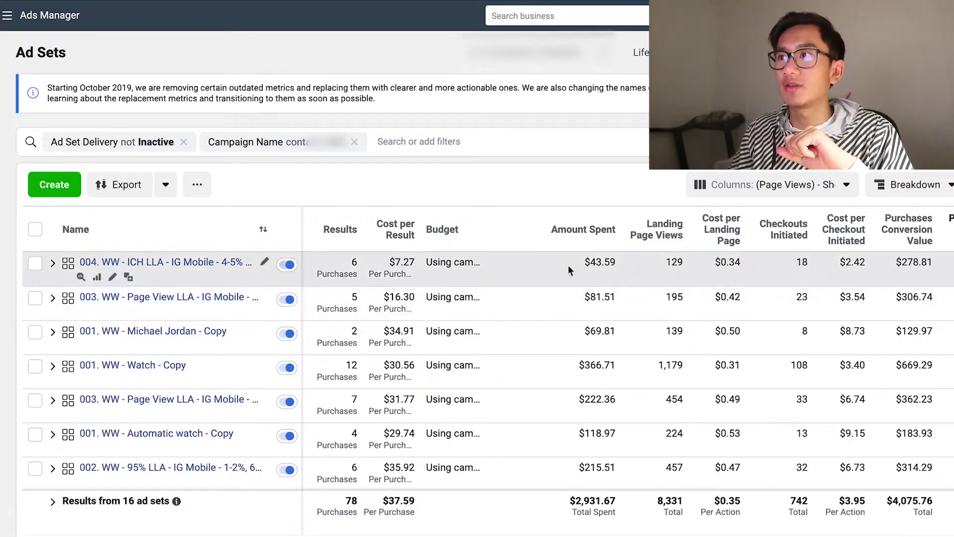
pyautogui.hscroll(3, 719, 291)
pyautogui.hscroll(-3, 467, 295)
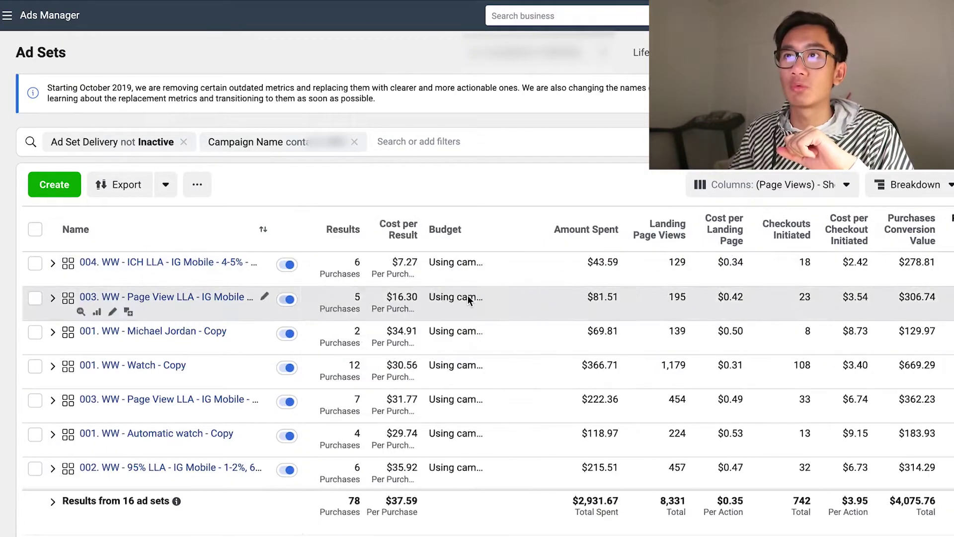
pyautogui.scroll(-5, 434, 379)
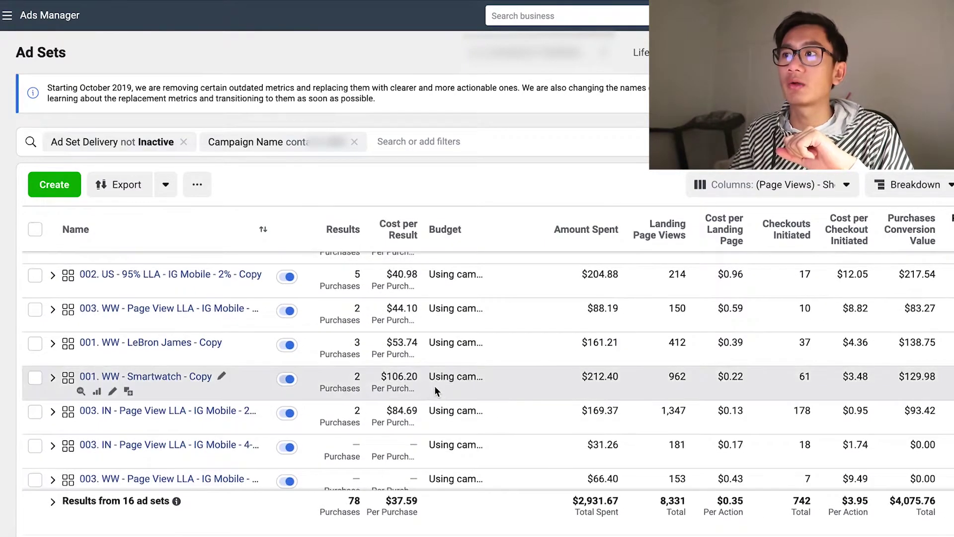
pyautogui.hscroll(2, 434, 386)
pyautogui.hscroll(-2, 436, 385)
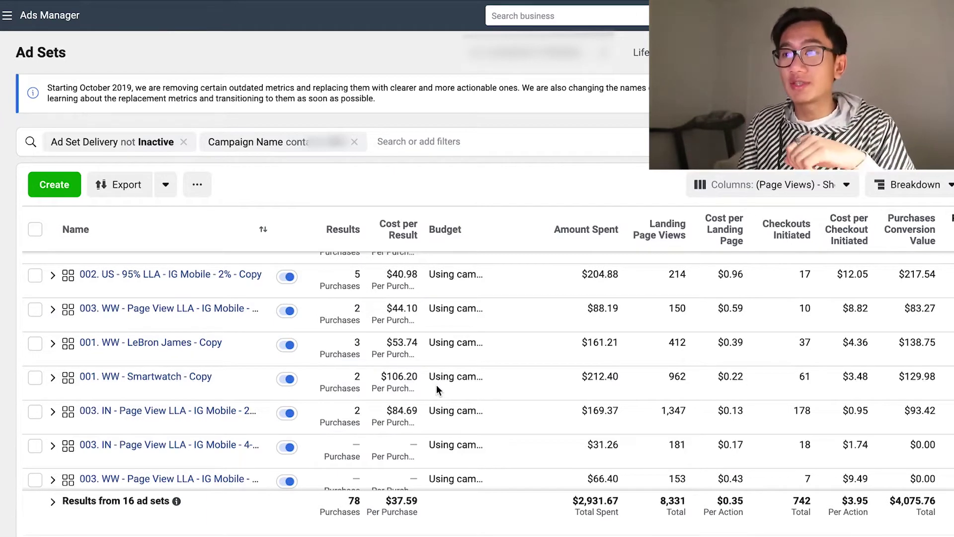
pyautogui.scroll(-1, 401, 429)
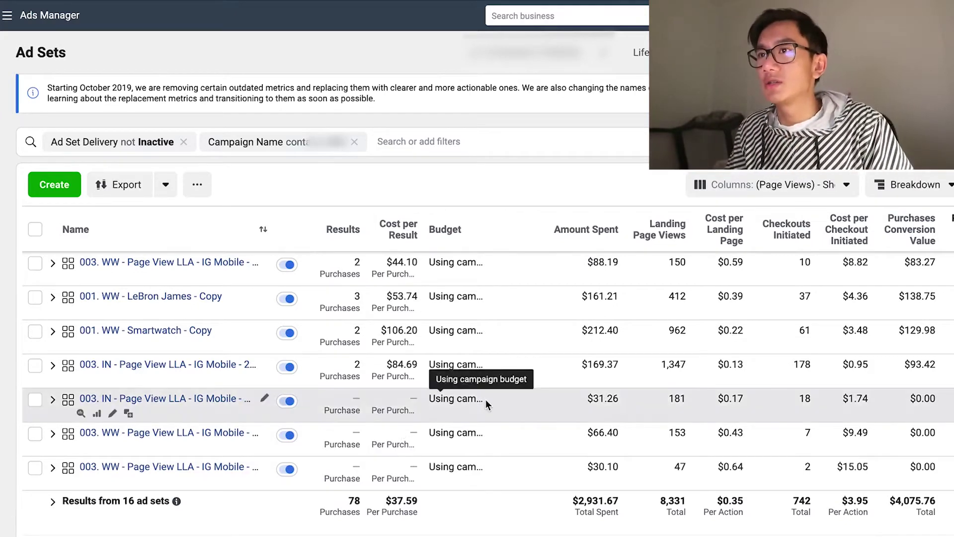
# Step: Sort the ad sets by purchase ROAS, highest first
pyautogui.hscroll(3, 485, 399)
pyautogui.click(865, 232)
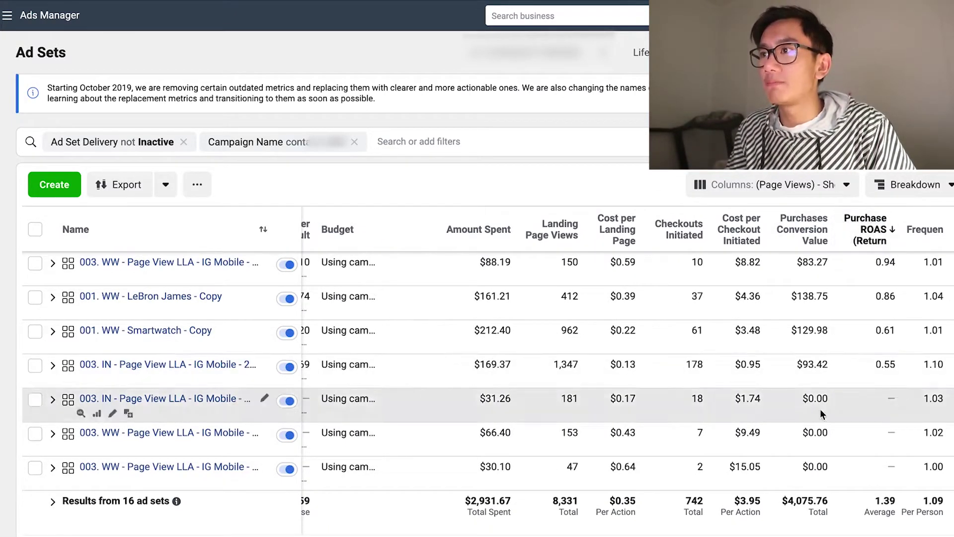
pyautogui.hscroll(-2, 35, 273)
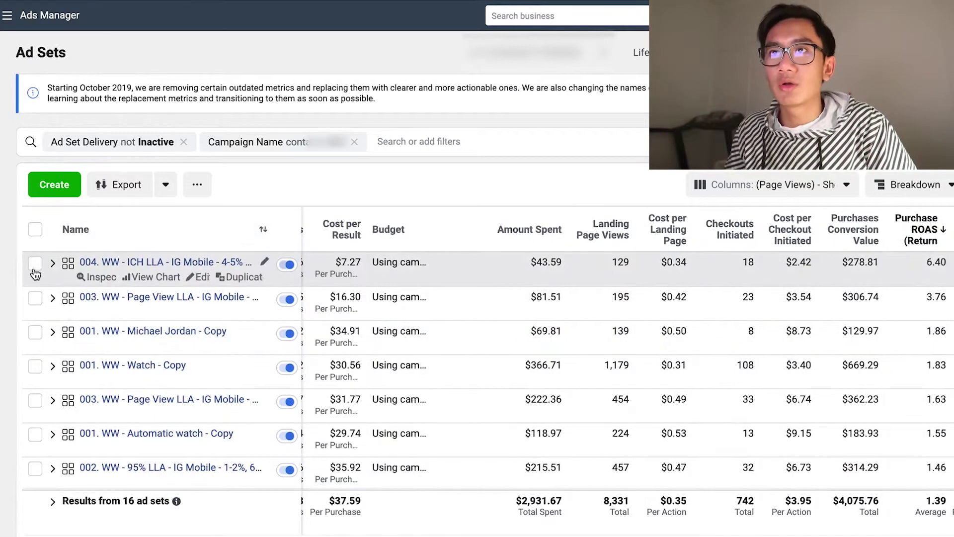
# Step: Duplicate the seven ad sets with the highest purchase ROAS once each into a new campaign, starting its name with 023
pyautogui.click(35, 263)
pyautogui.scroll(-1, 58, 371)
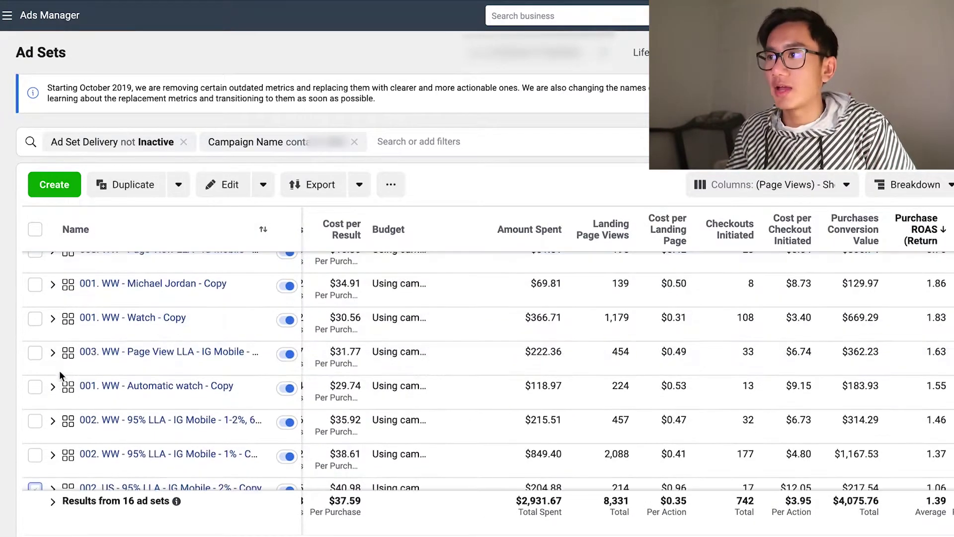
pyautogui.keyDown('shift'); pyautogui.click(44, 420); pyautogui.keyUp('shift')
pyautogui.click(142, 185)
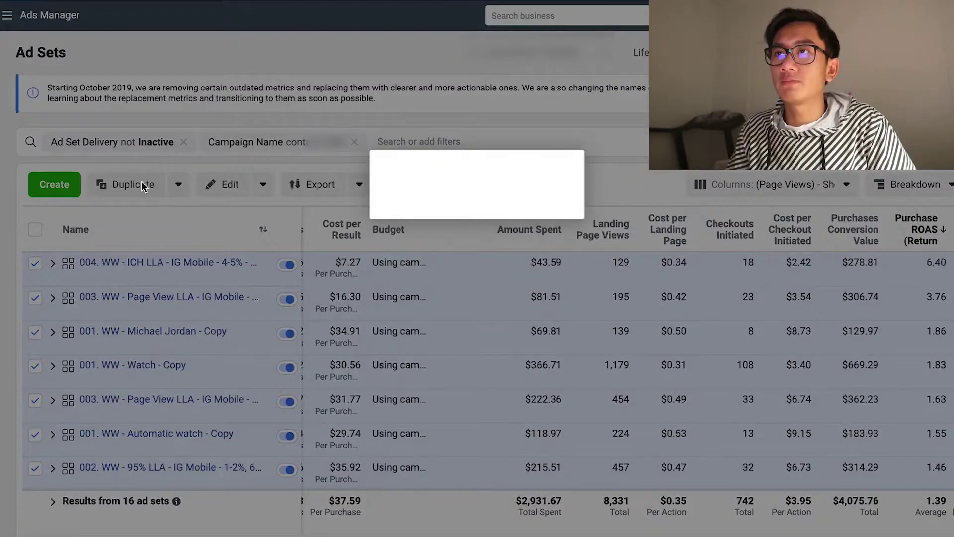
pyautogui.moveTo(446, 235)
pyautogui.write('0.23')
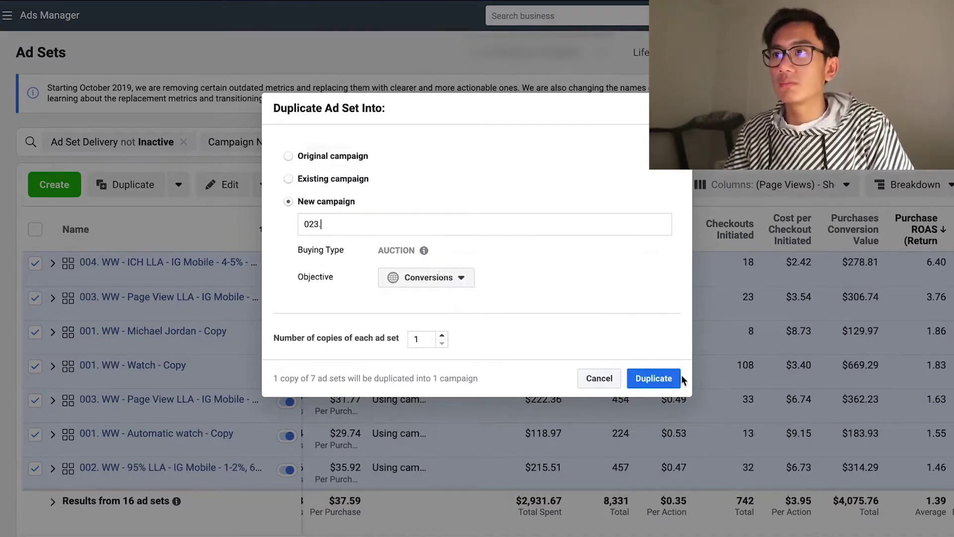
pyautogui.click(656, 378)
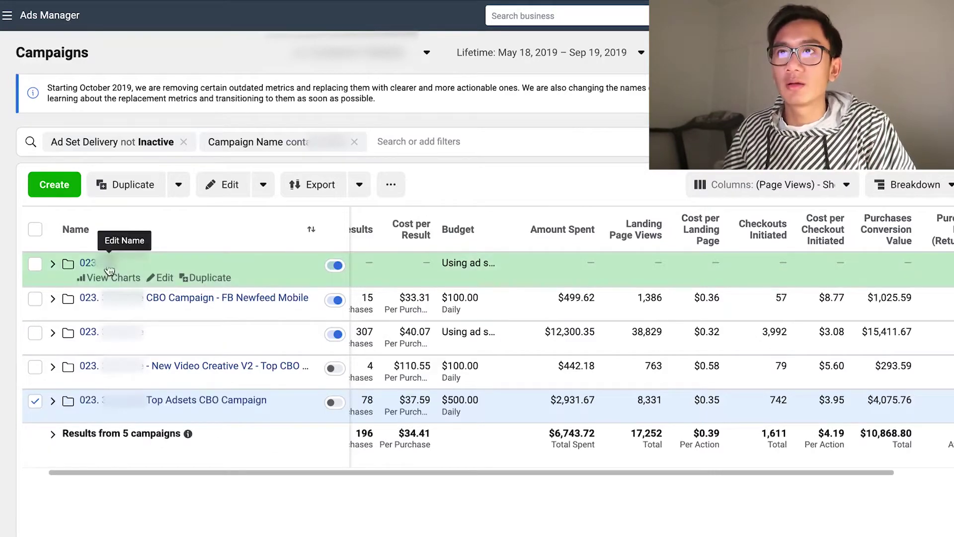
# Step: Rename the new campaign so its name ends in Top Adsets CBO Campaign Offspring and save it to draft
pyautogui.click(111, 266)
pyautogui.hotkey('ctrl', 'v')
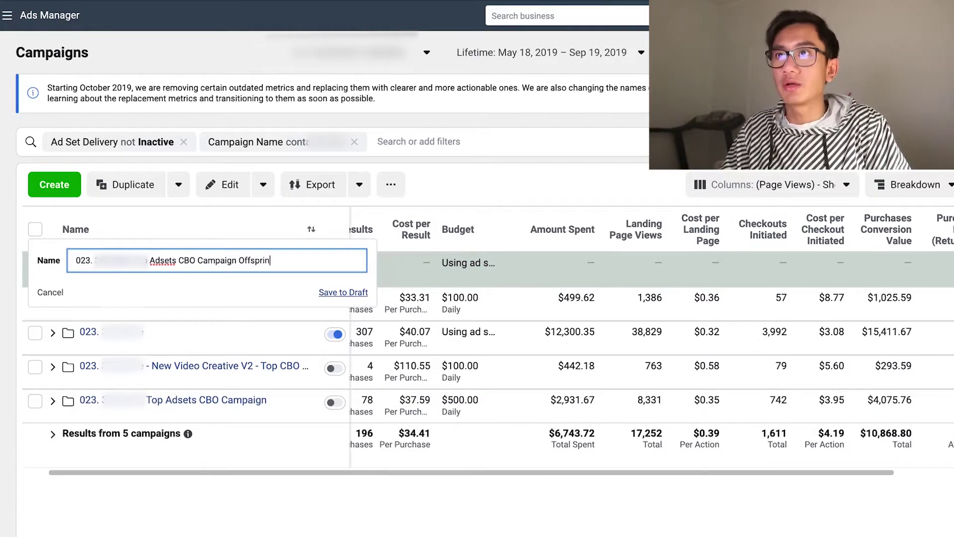
pyautogui.click(357, 293)
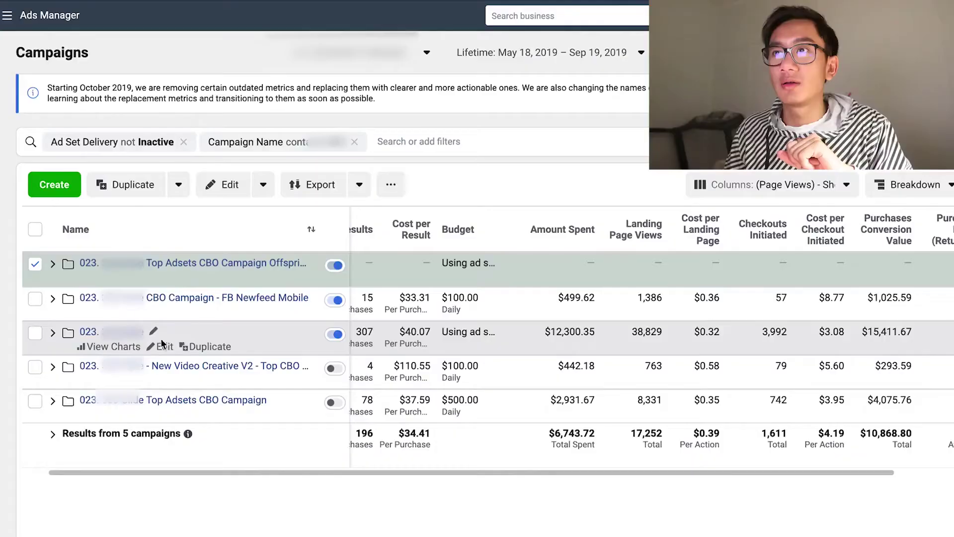
# Step: Open the ad sets of the original 023. campaign and examine their budgets and purchase results
pyautogui.click(131, 340)
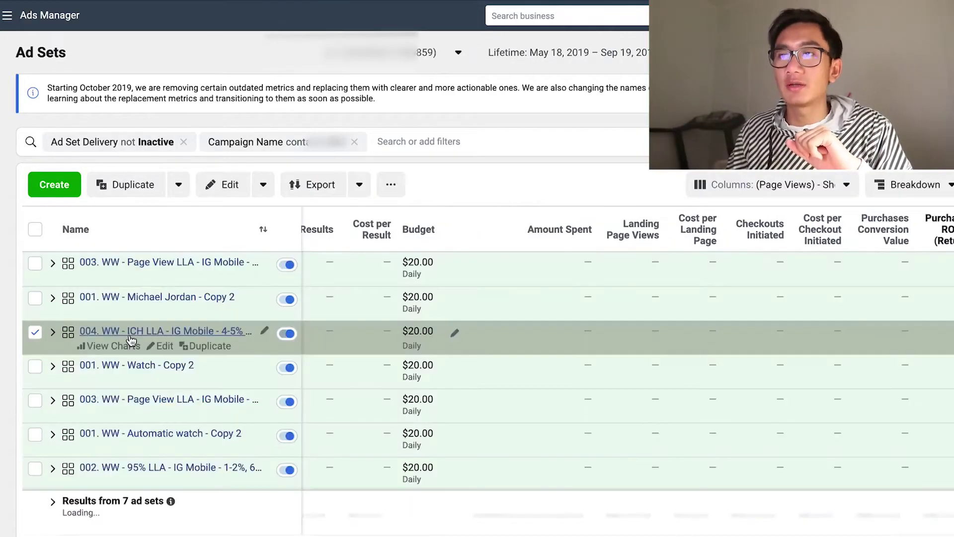
pyautogui.scroll(-5, 393, 378)
pyautogui.scroll(-2, 305, 448)
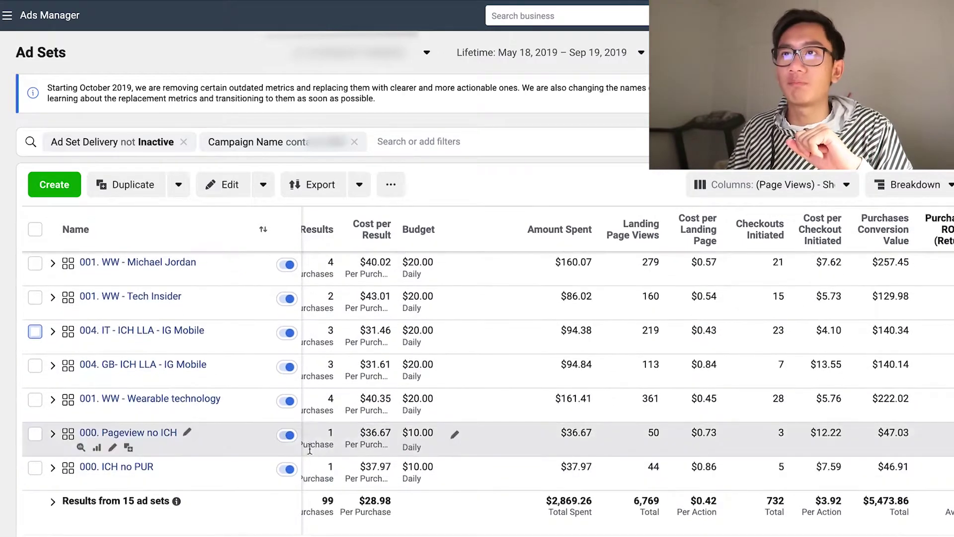
pyautogui.scroll(5, 279, 418)
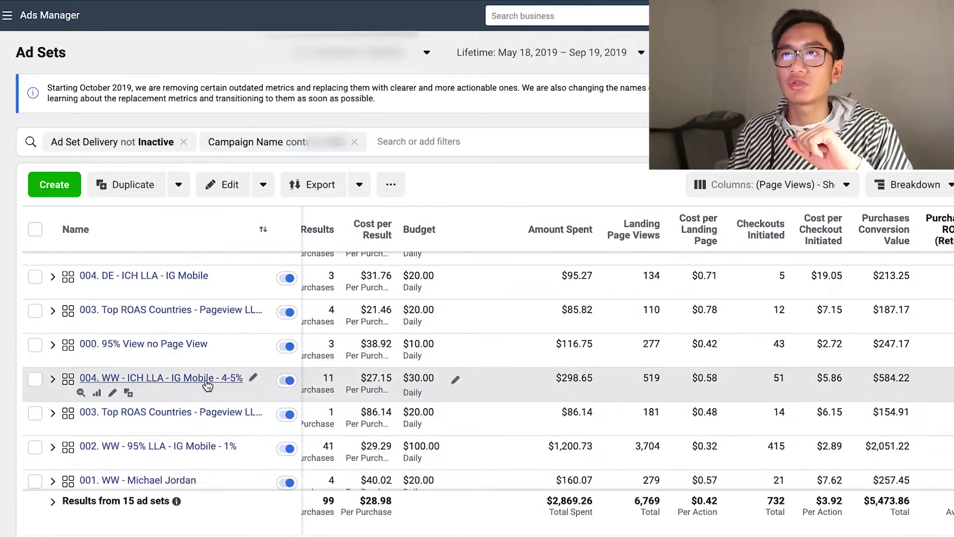
pyautogui.scroll(-5, 254, 390)
pyautogui.scroll(5, 193, 388)
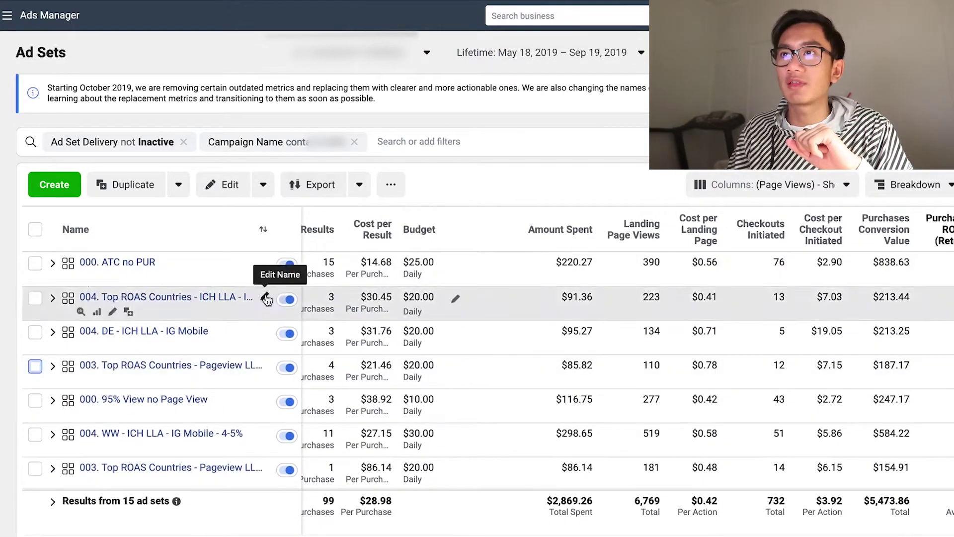
pyautogui.scroll(-5, 299, 393)
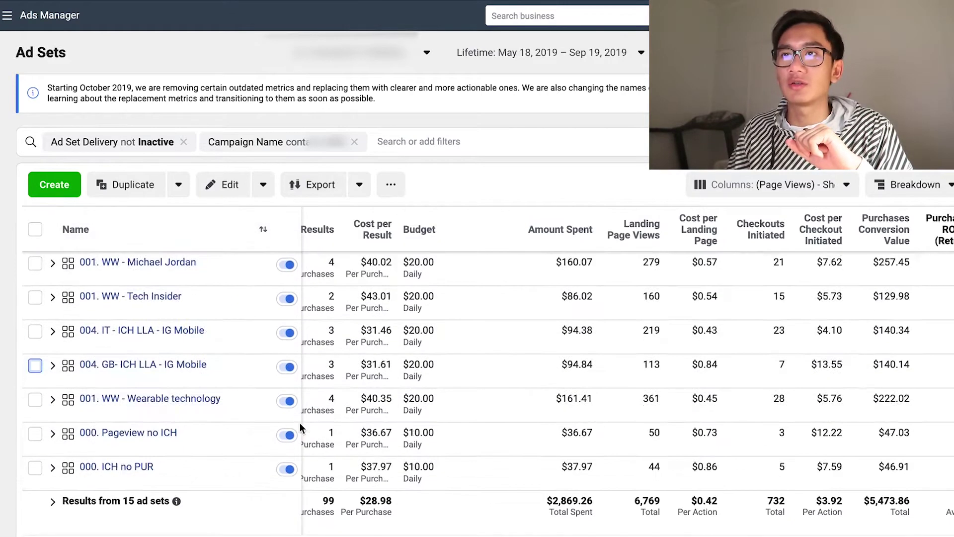
pyautogui.scroll(5, 318, 397)
# Step: Sort the ad sets by amount spent, highest first, and widen the name column to show longer ad set names
pyautogui.moveTo(597, 255)
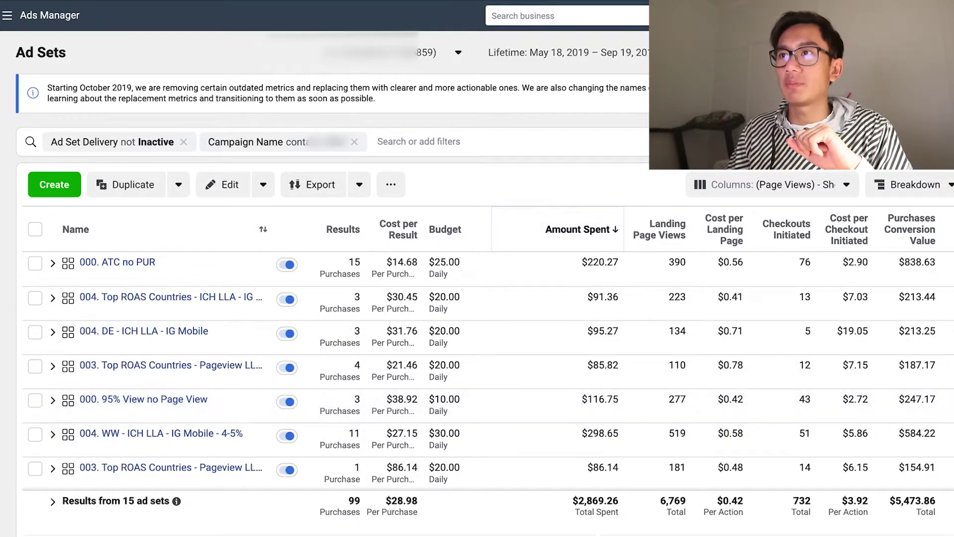
pyautogui.click(569, 228)
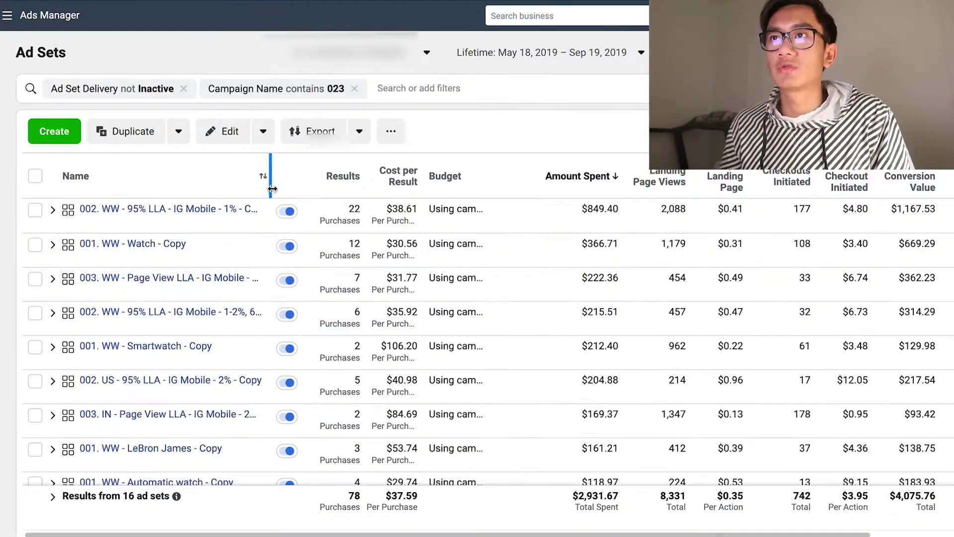
pyautogui.moveTo(273, 189); pyautogui.dragTo(327, 189)
# Step: Compare the original campaign's ad sets with those in the Top Adsets CBO Campaign to find ones not yet copied
pyautogui.scroll(-5, 377, 361)
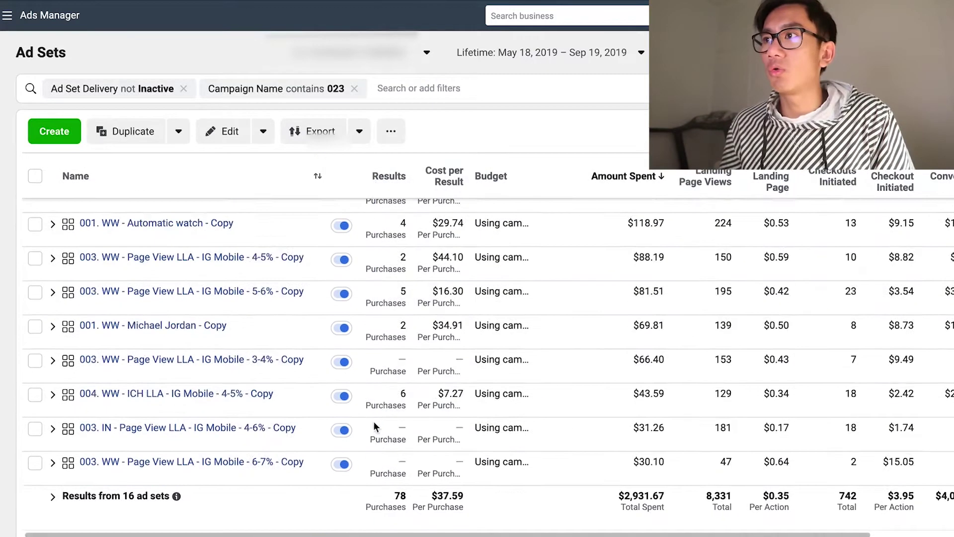
pyautogui.scroll(5, 355, 189)
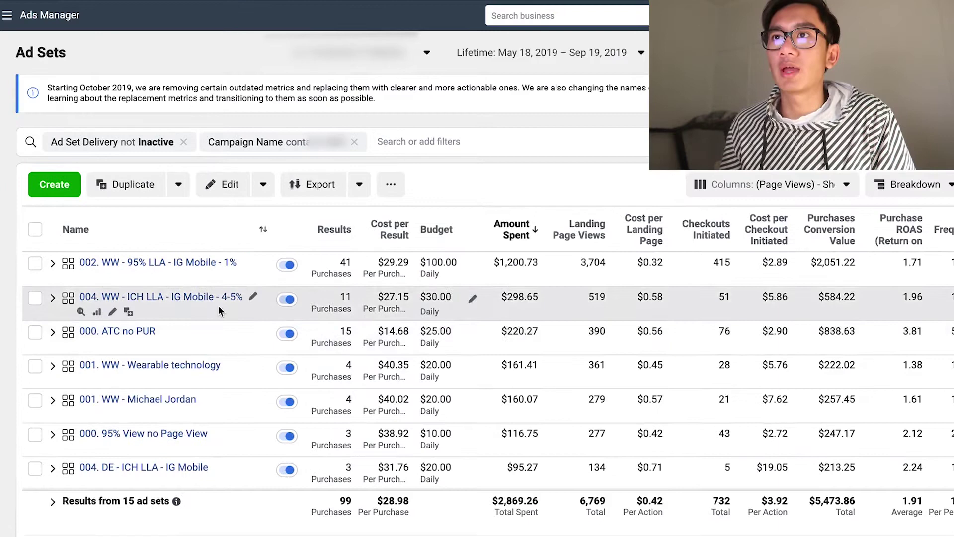
pyautogui.scroll(-2, 222, 312)
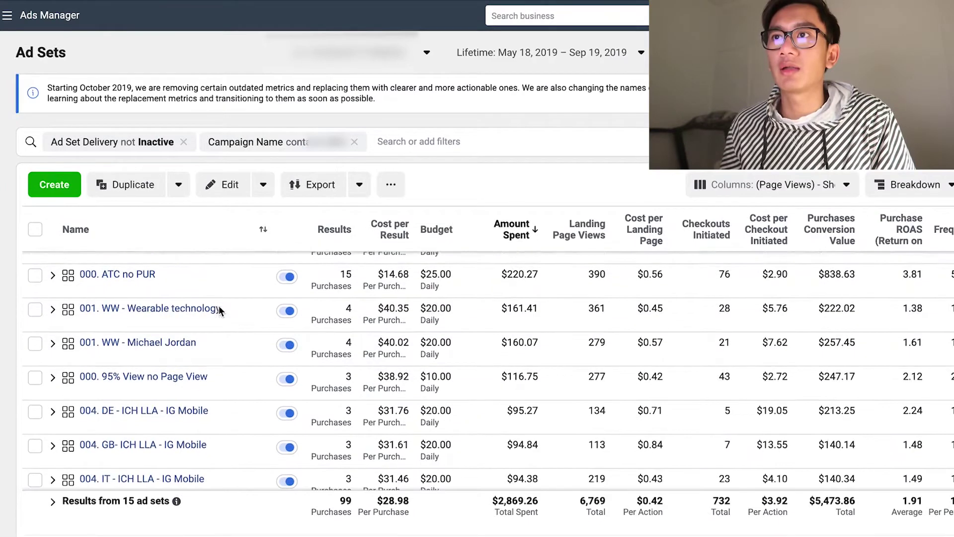
pyautogui.scroll(2, 199, 269)
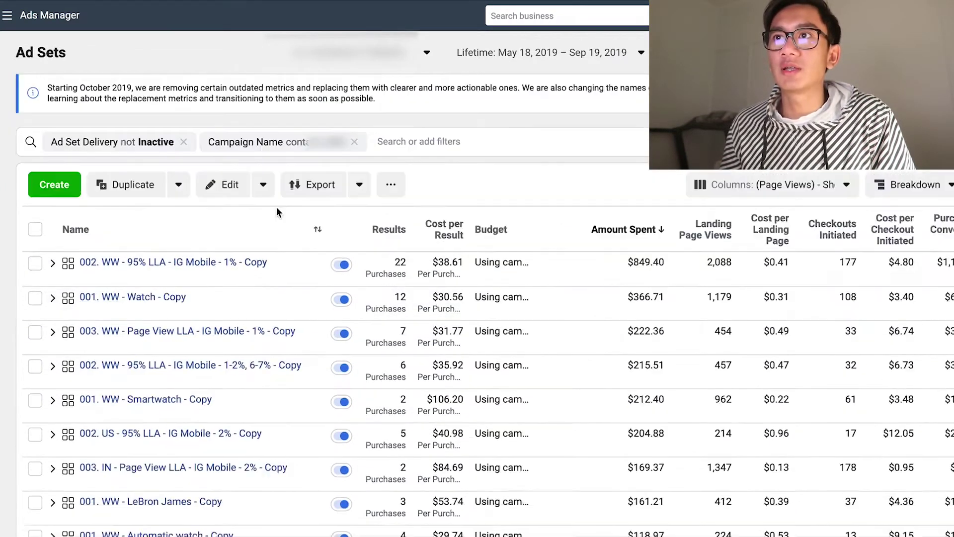
pyautogui.scroll(-5, 348, 363)
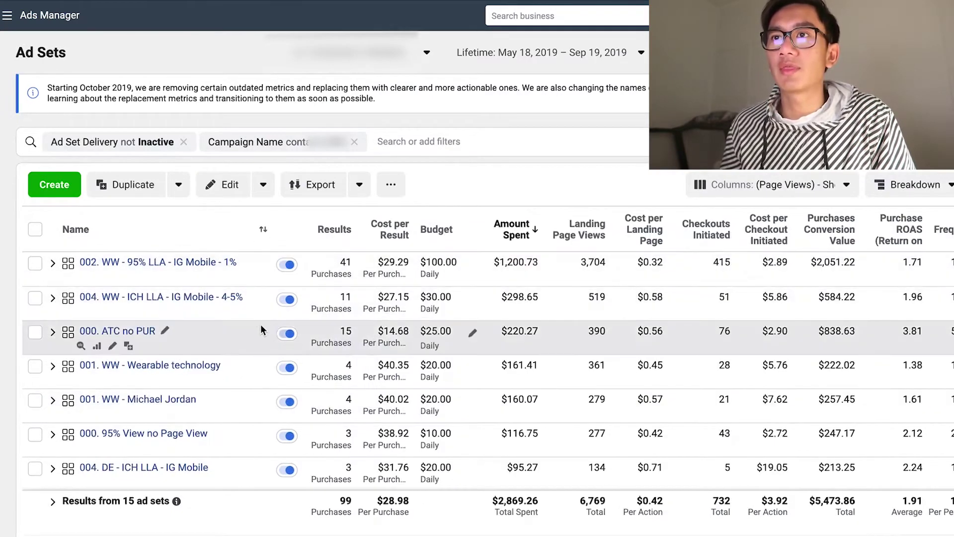
pyautogui.scroll(-2, 261, 324)
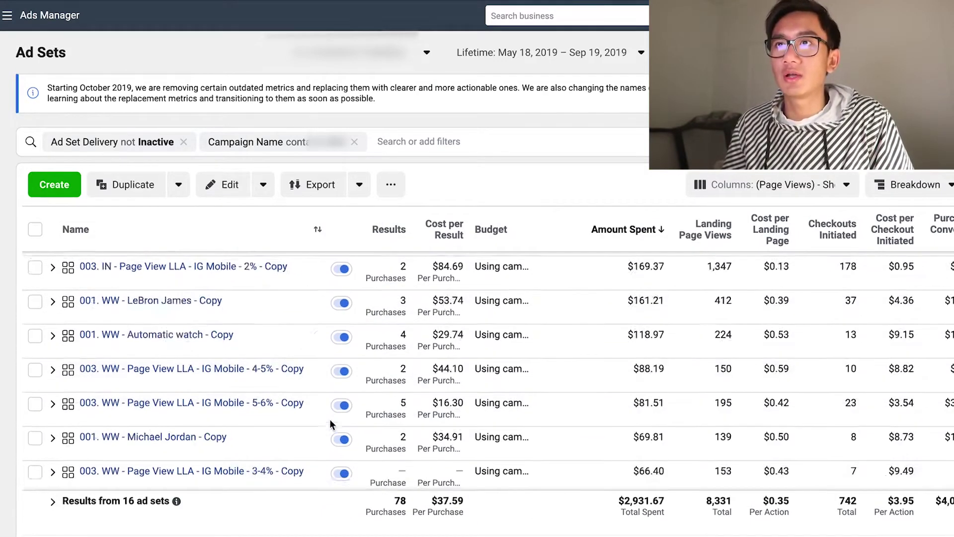
pyautogui.scroll(3, 331, 415)
pyautogui.scroll(-5, 333, 410)
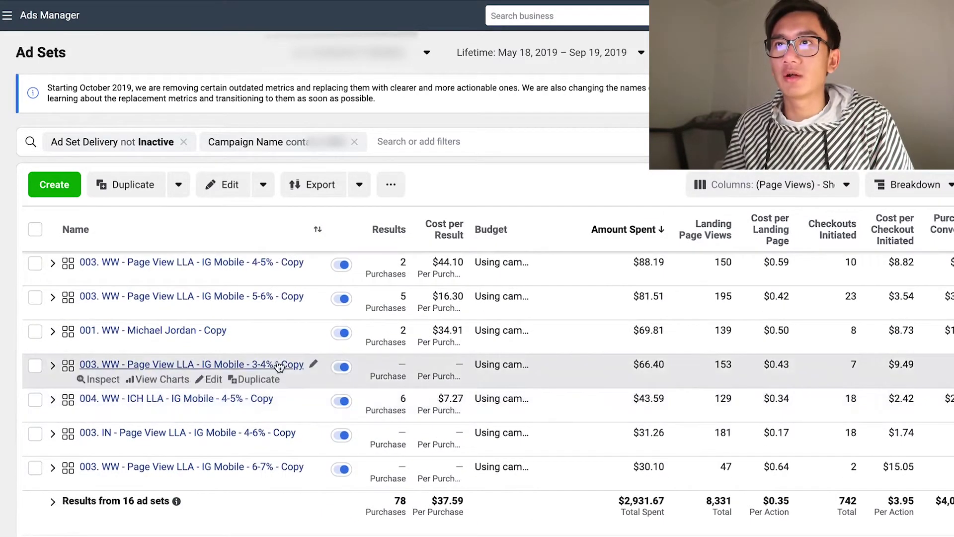
pyautogui.scroll(5, 279, 366)
pyautogui.scroll(-5, 279, 365)
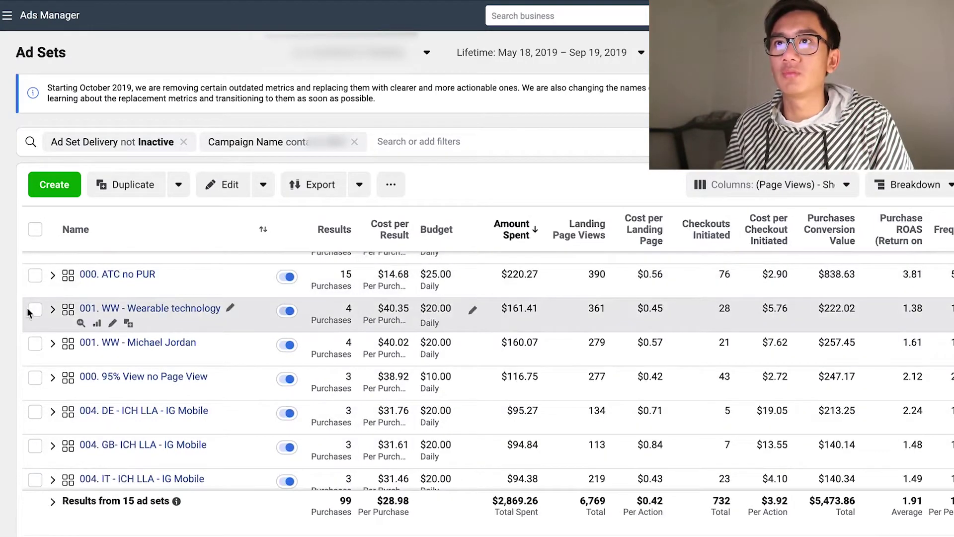
# Step: Select the 001. WW - Wearable technology ad set and the 004. DE, GB and IT - ICH LLA - IG Mobile ad sets not yet copied
pyautogui.click(30, 310)
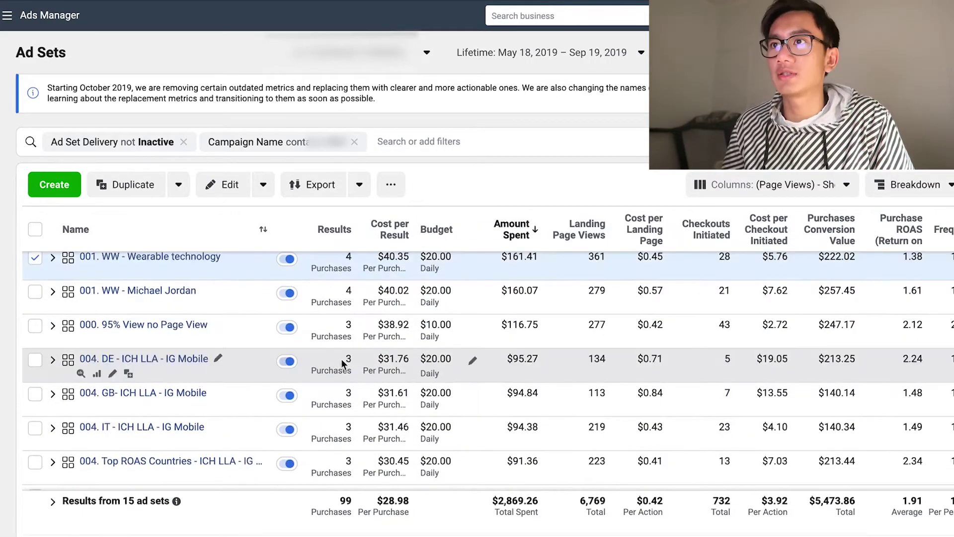
pyautogui.scroll(-2, 348, 363)
pyautogui.scroll(1, 343, 317)
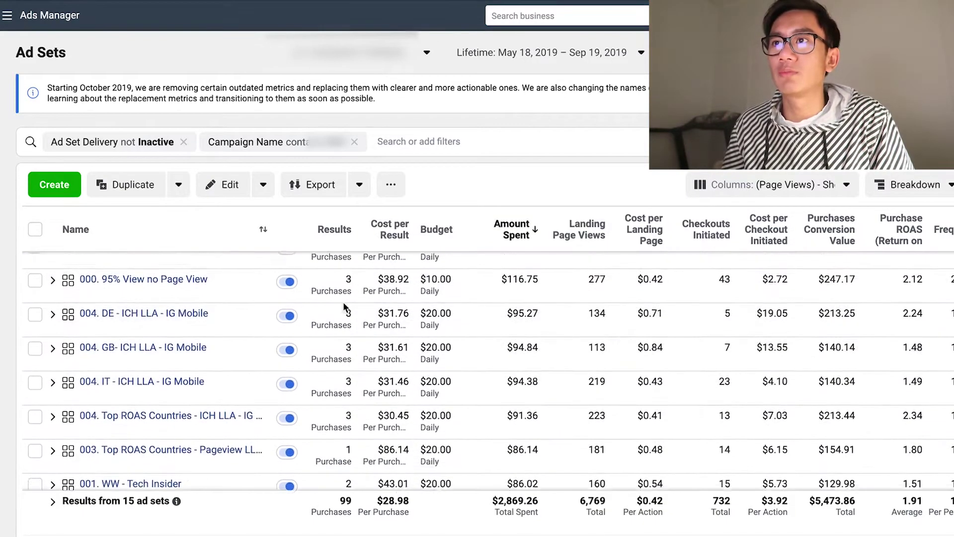
pyautogui.scroll(3, 338, 325)
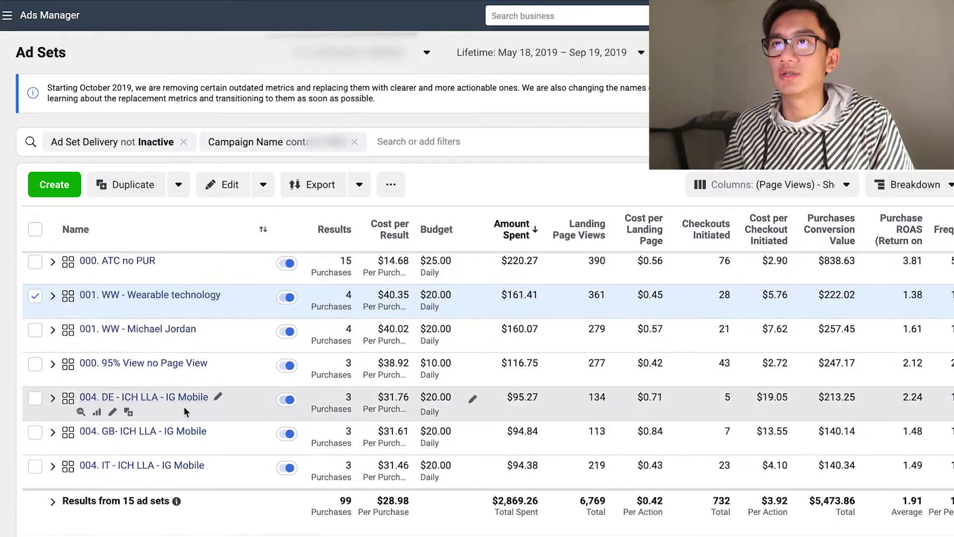
pyautogui.scroll(-2, 338, 325)
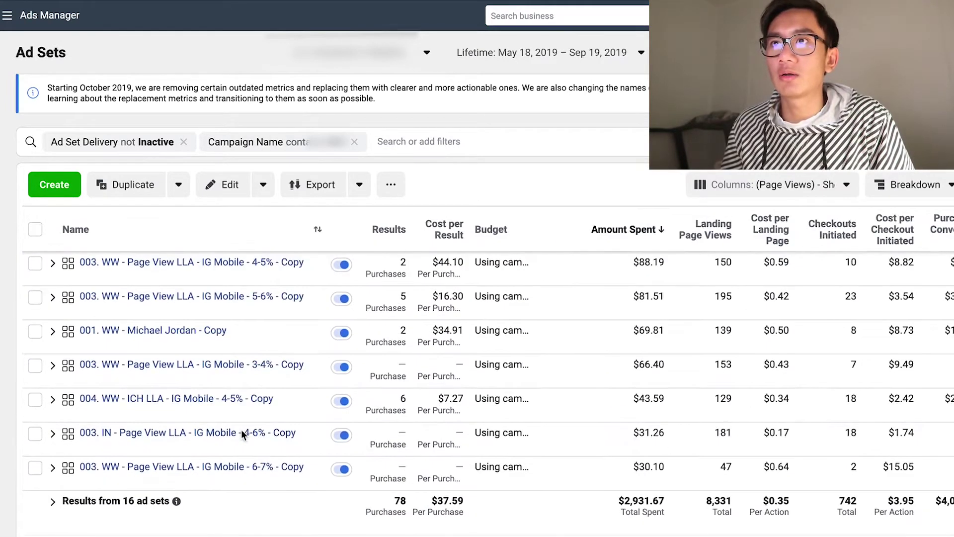
pyautogui.scroll(6, 243, 433)
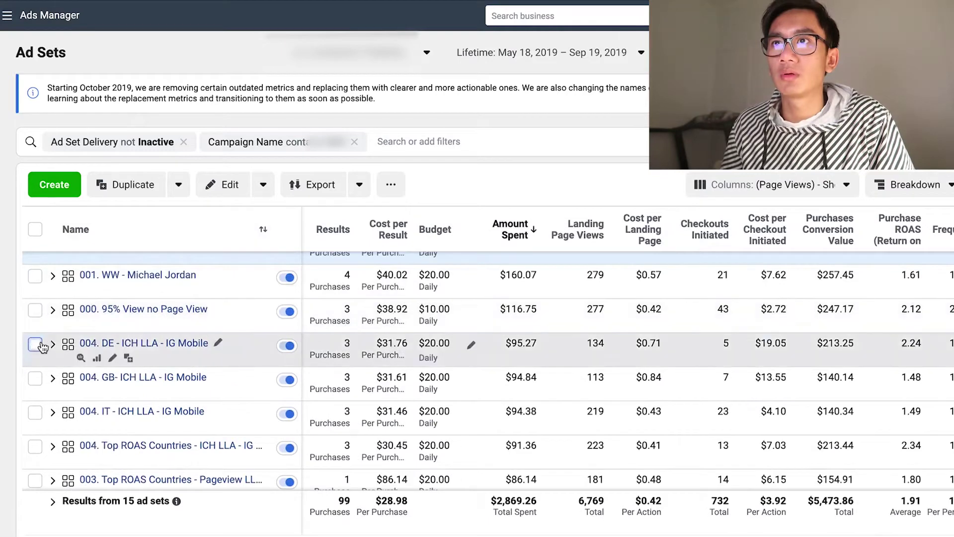
pyautogui.click(35, 344)
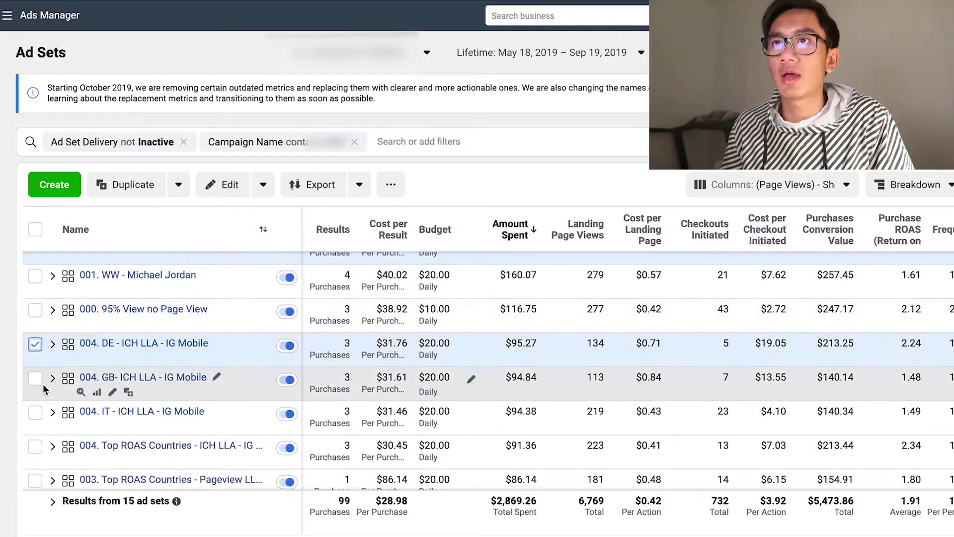
pyautogui.click(36, 380)
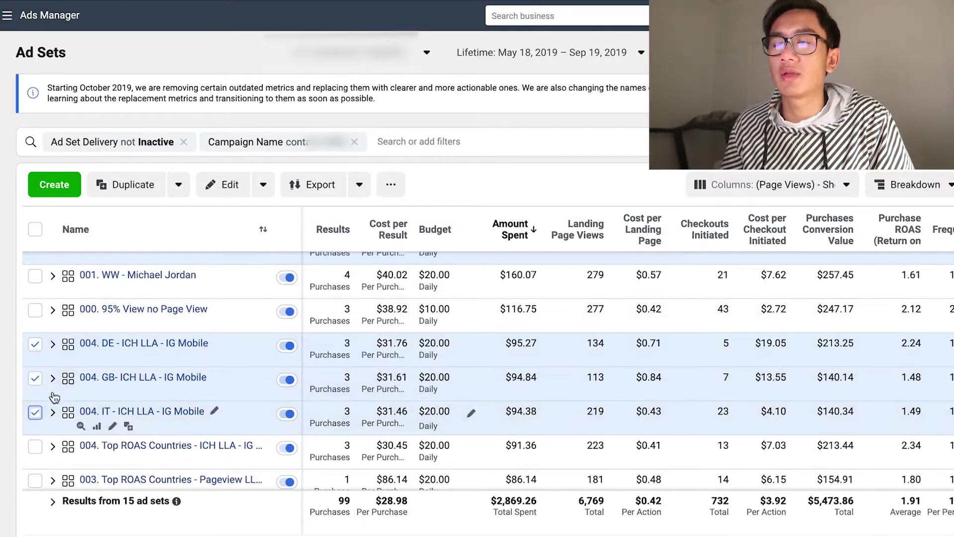
# Step: Check the Top Adsets CBO Campaign for a copy of 004. Top ROAS Countries - ICH LLA - IG Mobile and add that ad set to the selection
pyautogui.scroll(-2, 54, 396)
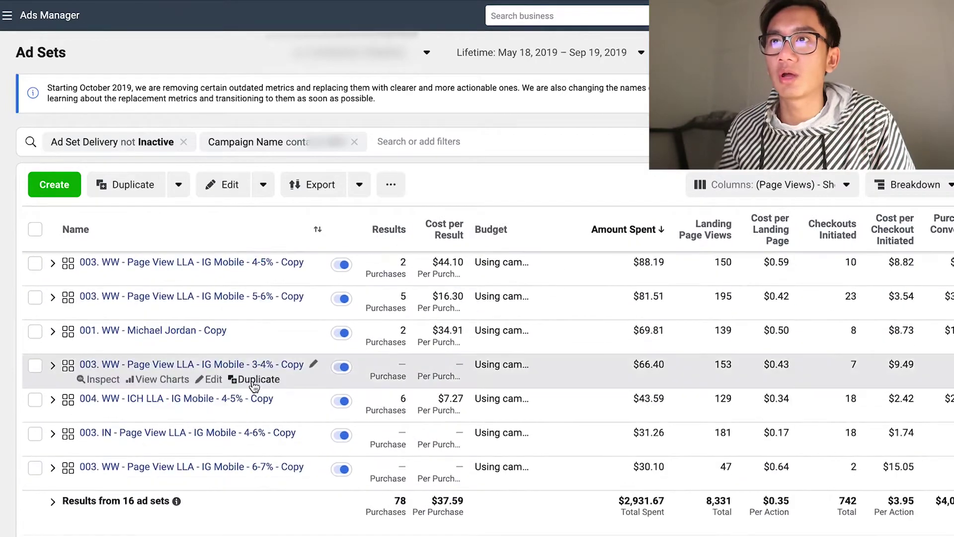
pyautogui.scroll(1, 258, 387)
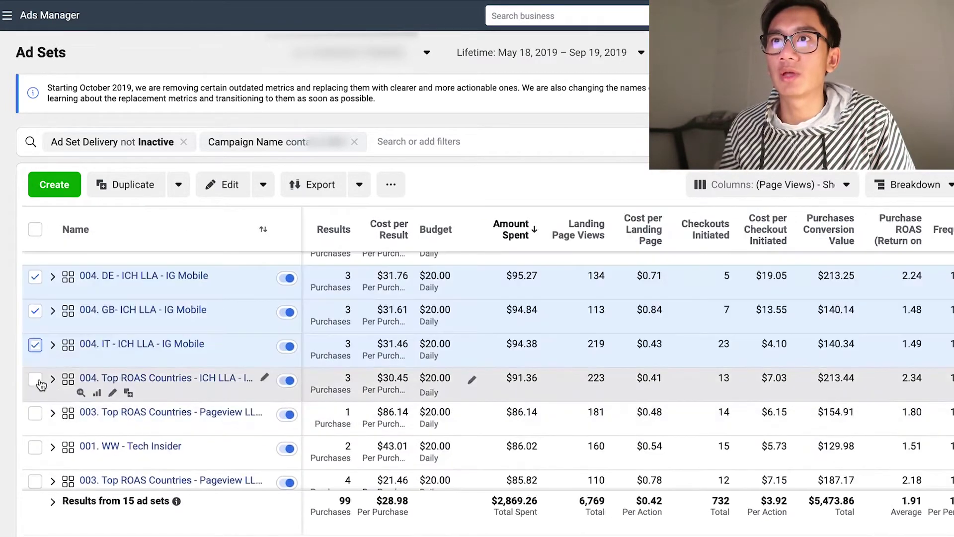
pyautogui.click(35, 380)
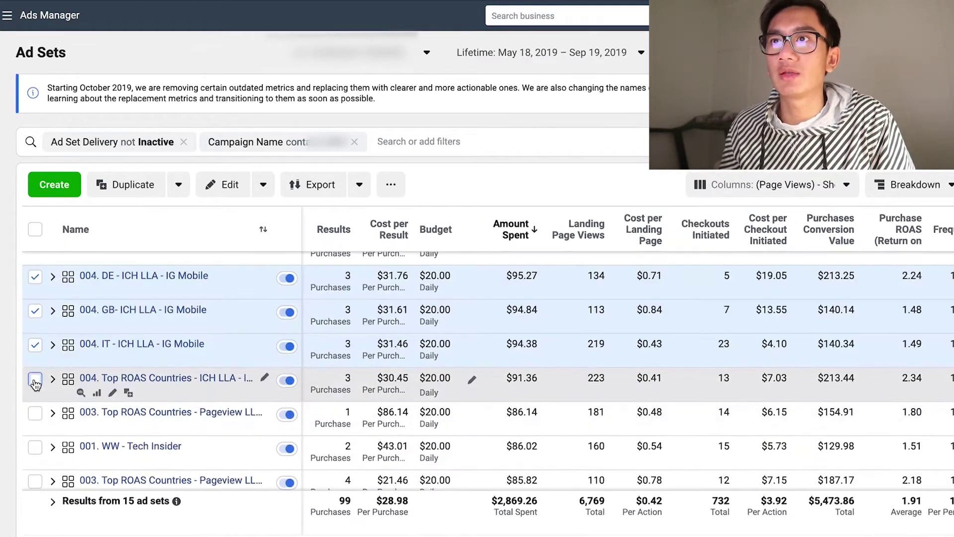
# Step: Add 003. Top ROAS Countries - Pageview LLA - IG Mobile - Copy to the selection and check it against the Top Adsets CBO Campaign
pyautogui.scroll(-1, 85, 437)
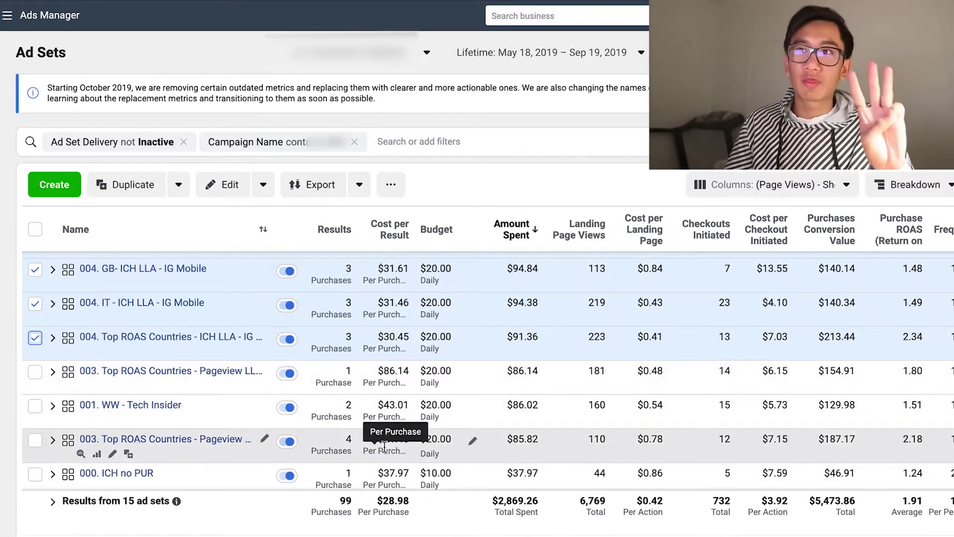
pyautogui.scroll(-1, 474, 412)
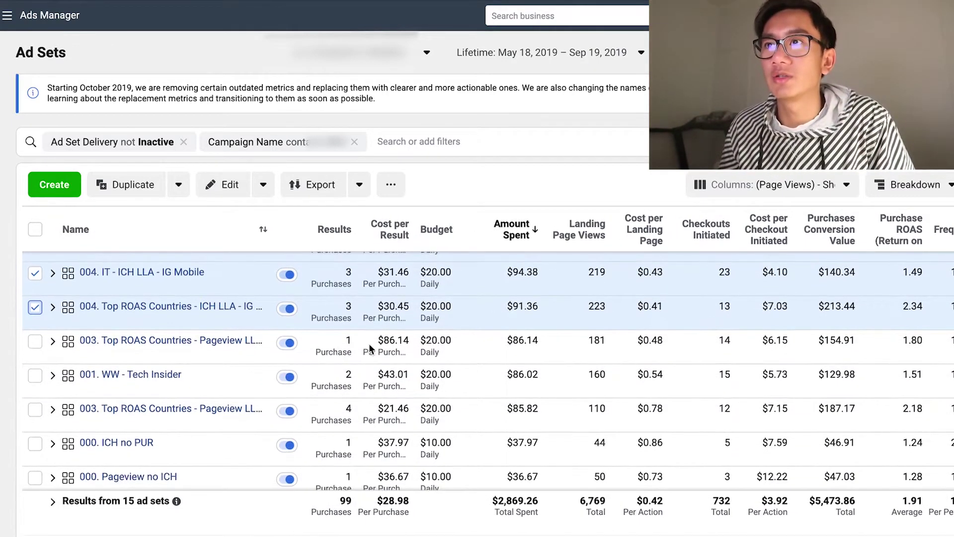
pyautogui.moveTo(348, 339)
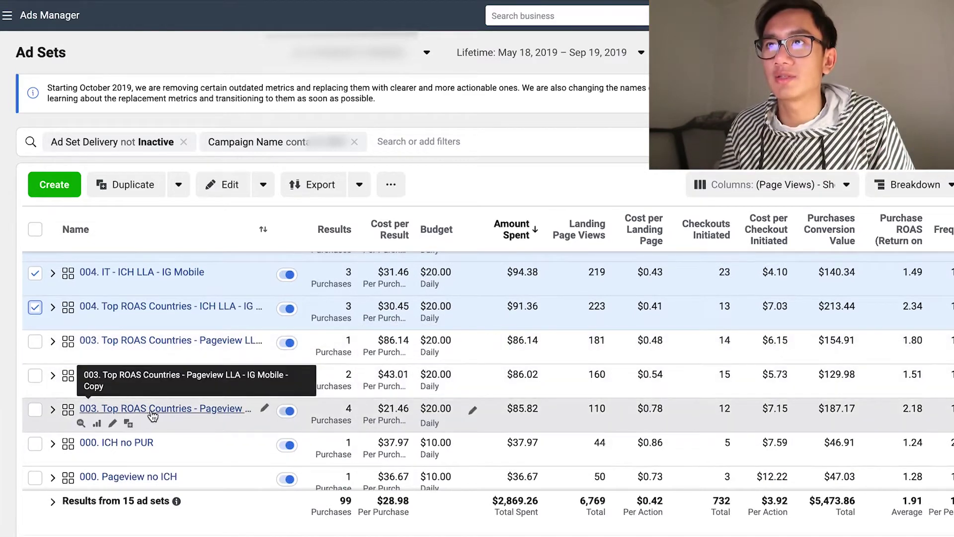
pyautogui.click(34, 410)
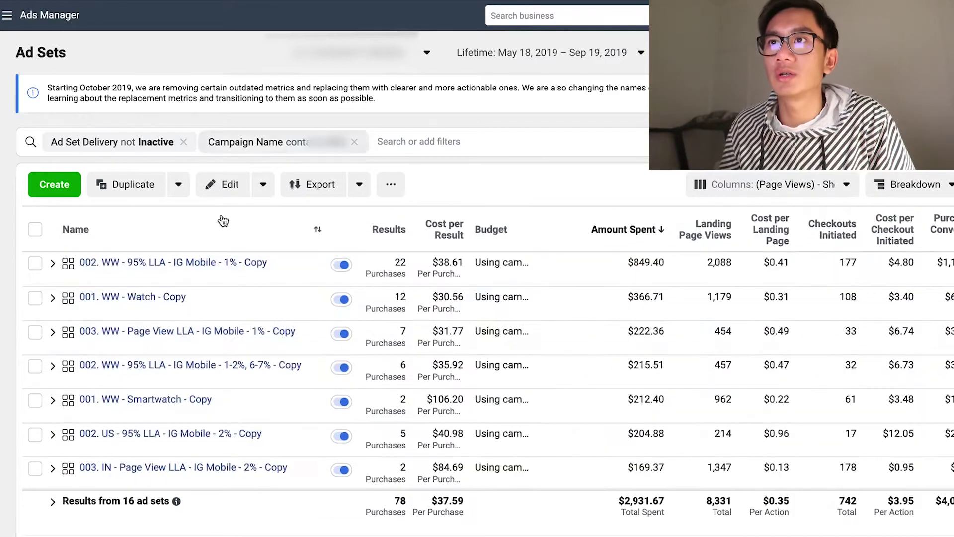
pyautogui.scroll(-5, 184, 405)
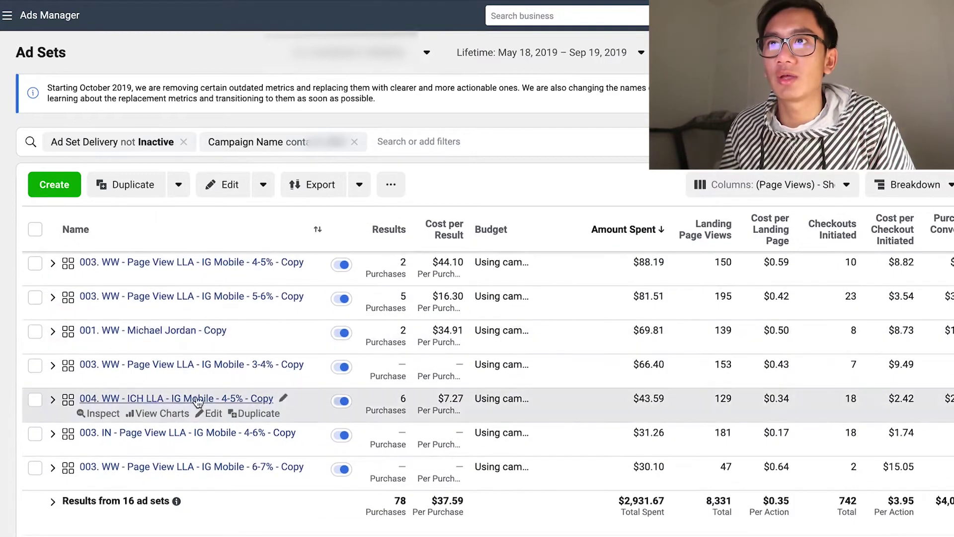
pyautogui.scroll(5, 184, 405)
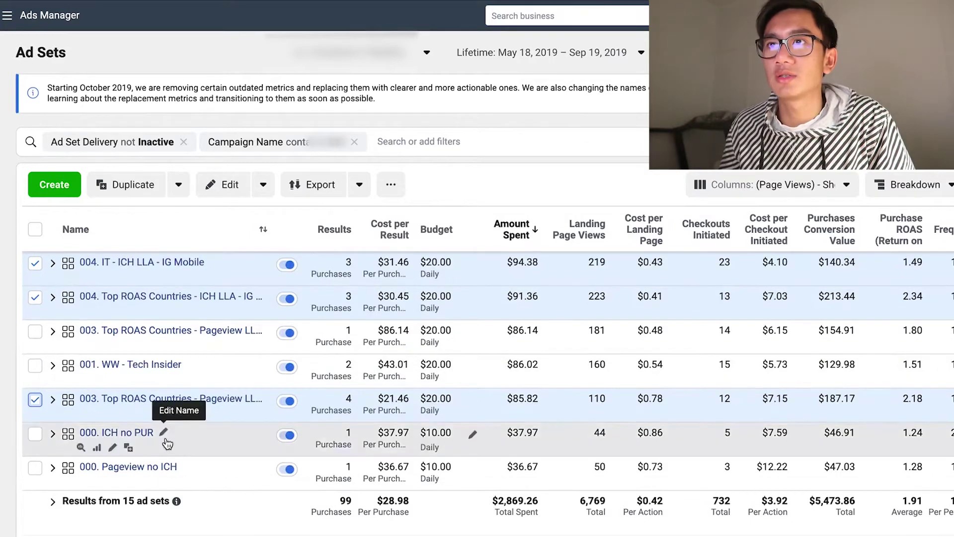
pyautogui.scroll(5, 159, 437)
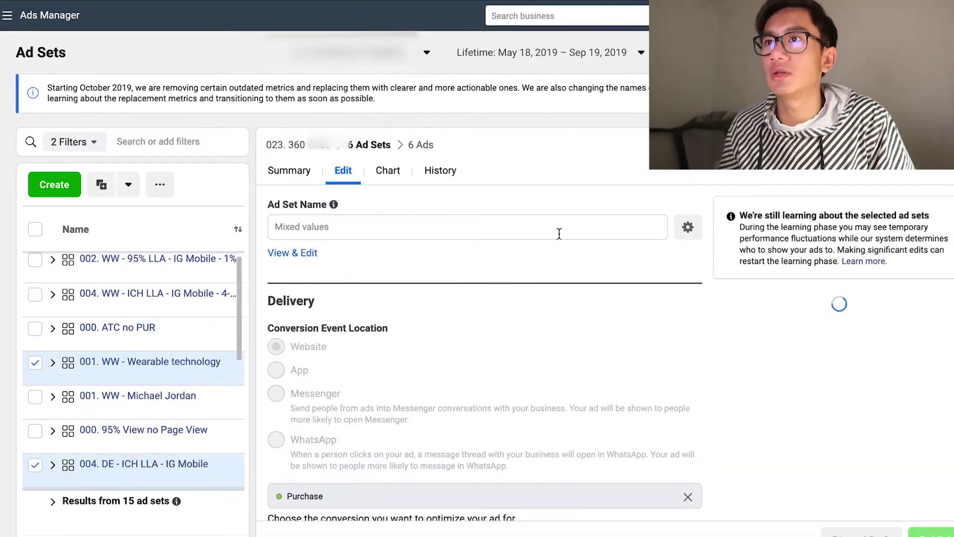
# Step: Open the names of the six selected ad sets for editing and append "- (duplicated into CBO)" to 001. WW - Wearable technology
pyautogui.click(289, 254)
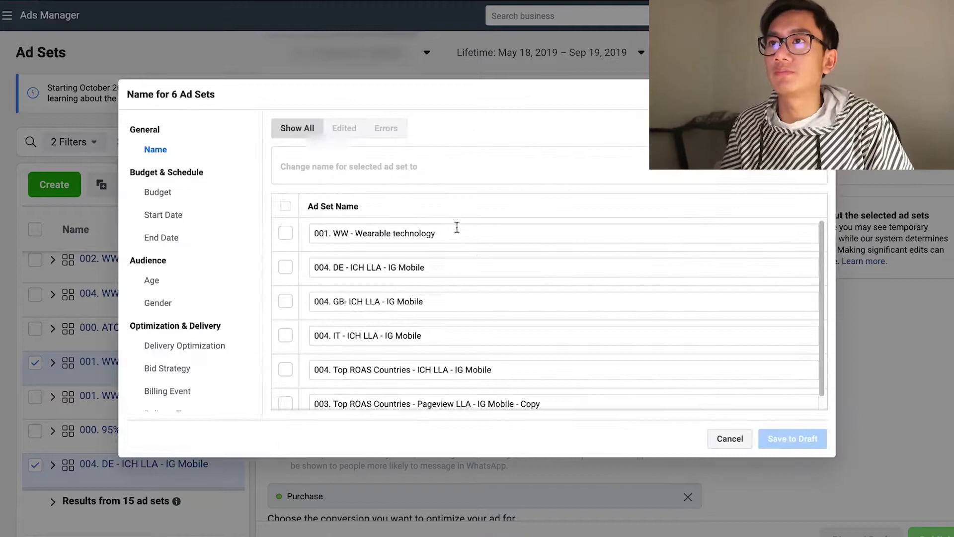
pyautogui.click(458, 228)
pyautogui.write('- (duplicated into CBO')
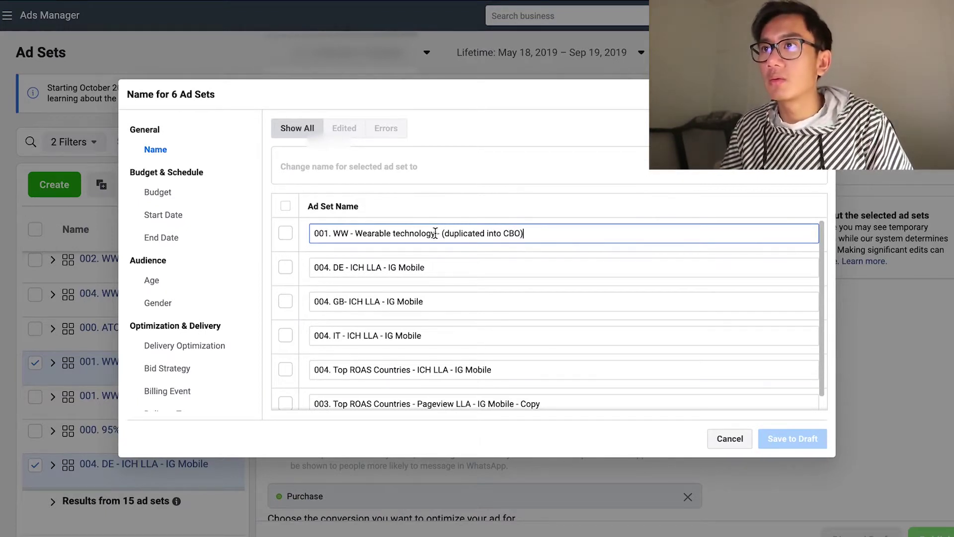
# Step: Copy the "- (duplicated into CBO)" suffix onto the names of the DE, GB and IT - ICH LLA - IG Mobile ad sets
pyautogui.moveTo(436, 233); pyautogui.dragTo(639, 268)
pyautogui.hotkey('ctrl', 'c')
pyautogui.click(451, 261)
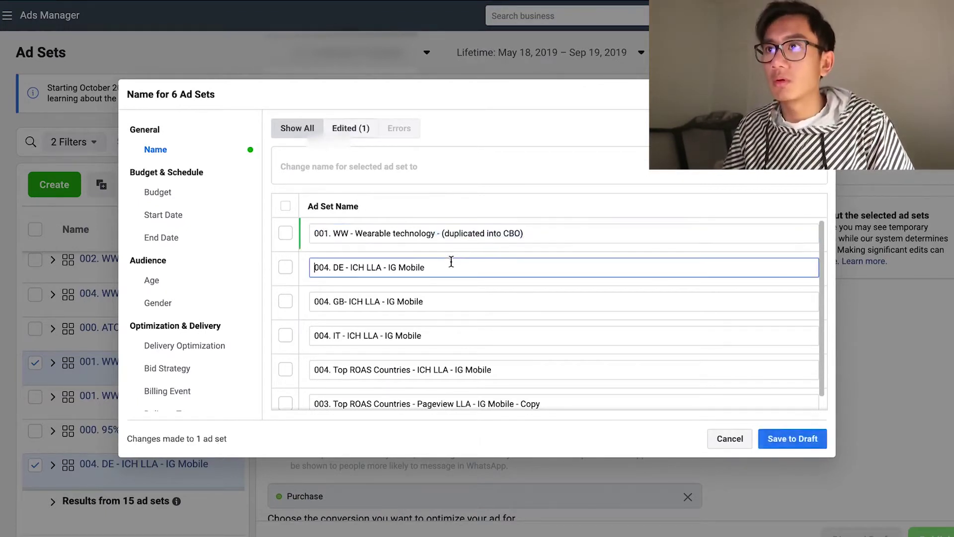
pyautogui.hotkey('ctrl', 'v')
pyautogui.click(443, 300)
pyautogui.hotkey('ctrl', 'v')
pyautogui.click(439, 329)
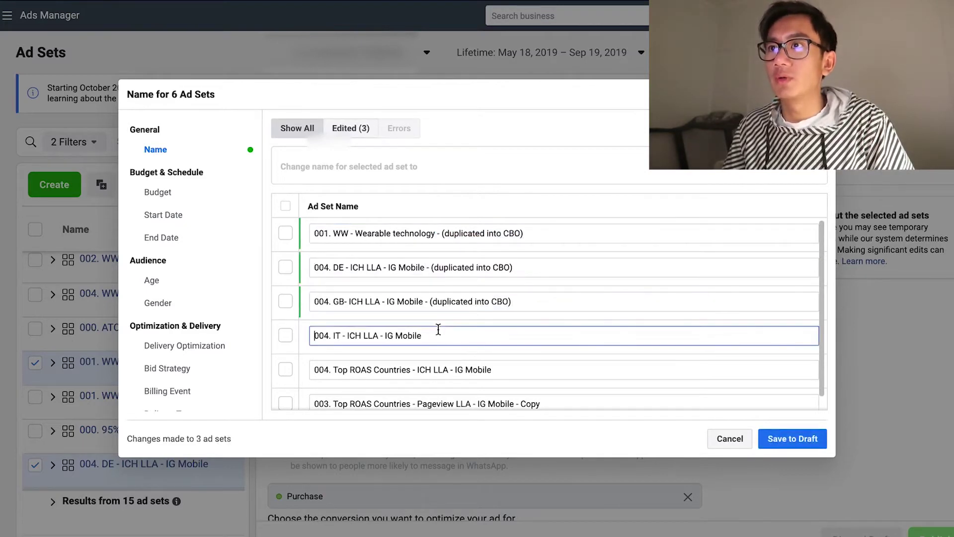
pyautogui.hotkey('ctrl', 'v')
pyautogui.hotkey('ctrl', 'z')
pyautogui.hotkey('ctrl', 'v')
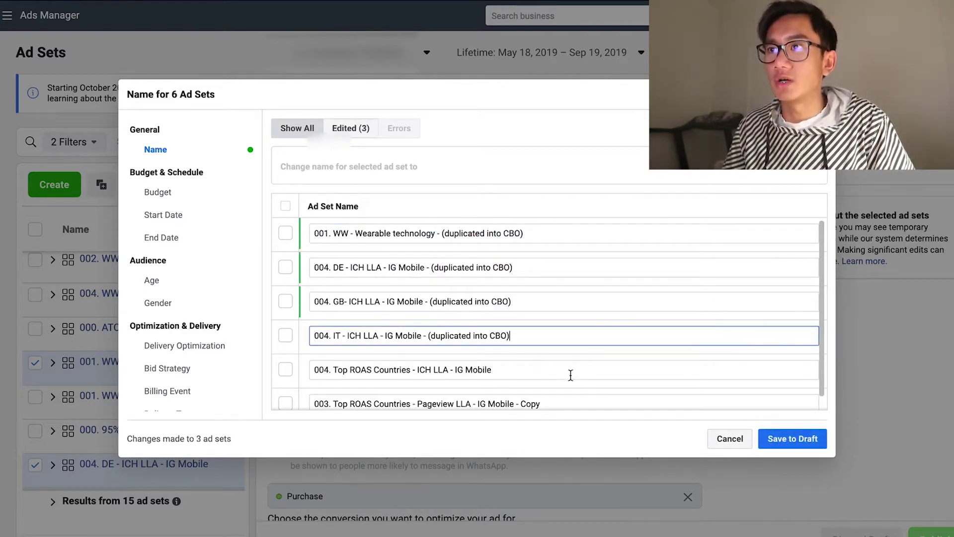
# Step: Append "- (duplicated into CBO)" to both Top ROAS Countries ad set names and save the renamed ad sets to draft
pyautogui.click(550, 370)
pyautogui.hotkey('ctrl', 'v')
pyautogui.scroll(-1, 570, 383)
pyautogui.click(551, 394)
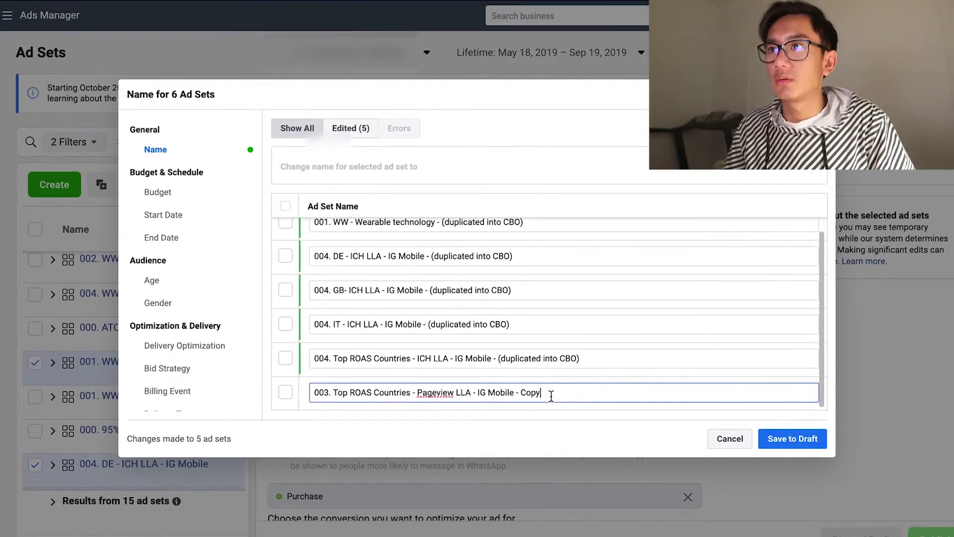
pyautogui.hotkey('ctrl', 'v')
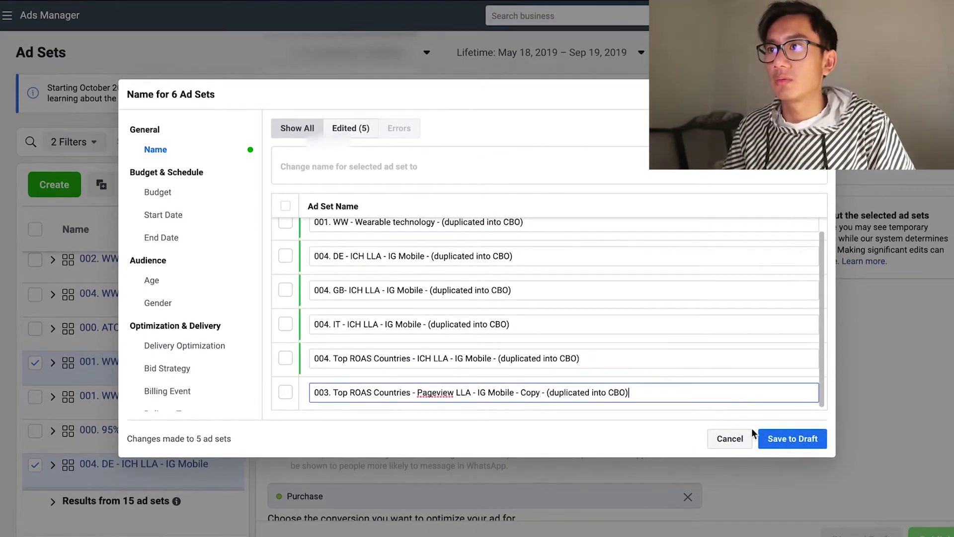
pyautogui.click(788, 438)
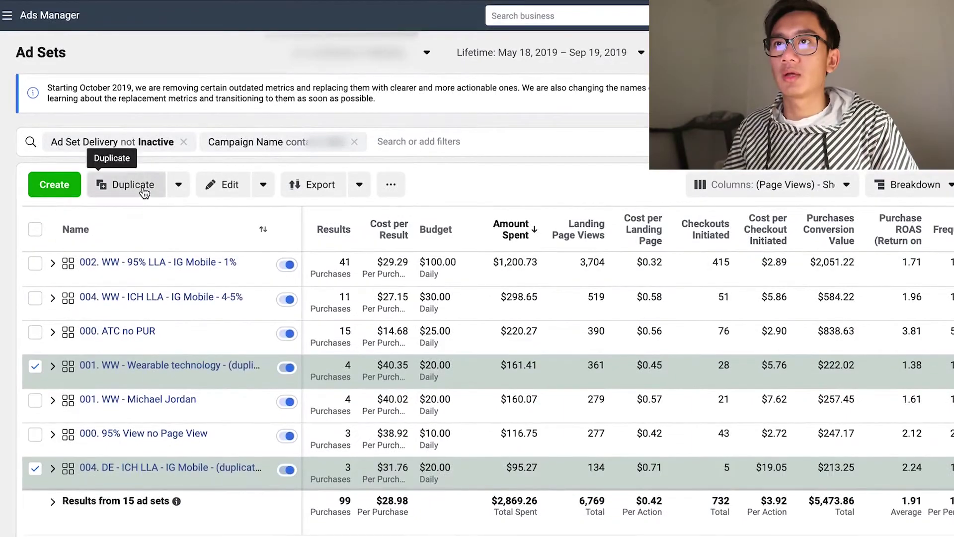
# Step: Duplicate the six selected ad sets once into the existing 023. campaign ending in Top Adsets CBO Campaign Offspring 2
pyautogui.click(133, 185)
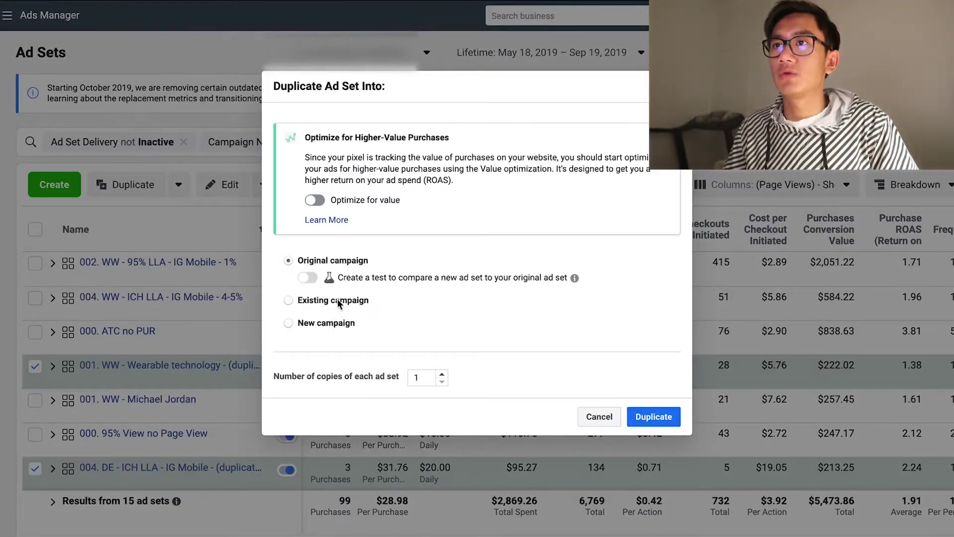
pyautogui.click(338, 300)
pyautogui.click(411, 223)
pyautogui.write('0')
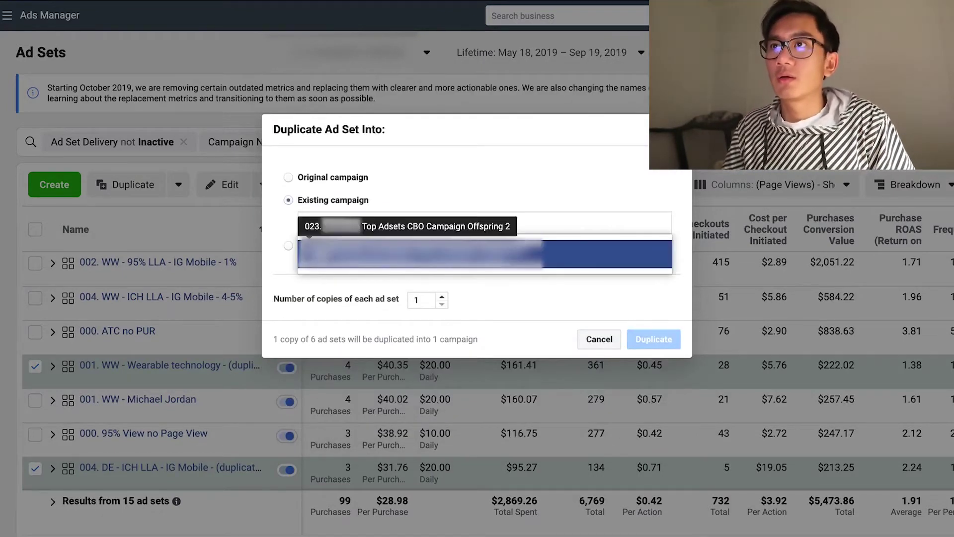
pyautogui.click(326, 258)
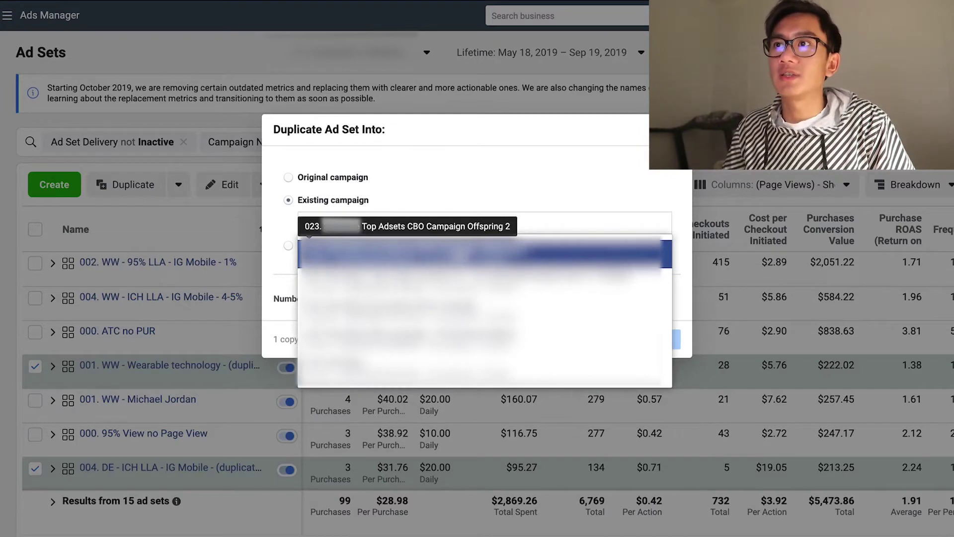
pyautogui.click(505, 256)
pyautogui.click(643, 342)
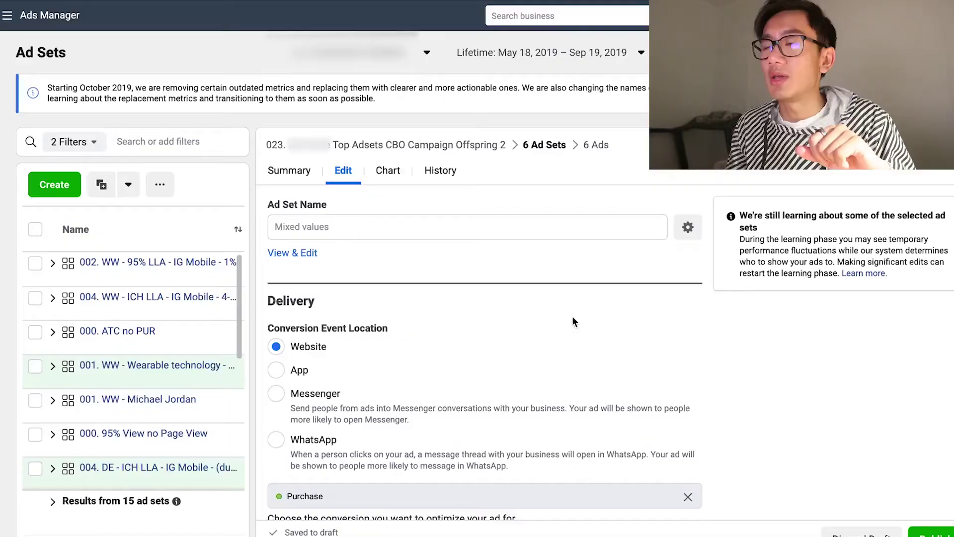
# Step: Leave the ad set editor, open the ad sets of Top Adsets CBO Campaign Offspring 2 and review their names and daily budgets
pyautogui.scroll(-10, 575, 322)
pyautogui.scroll(10, 590, 354)
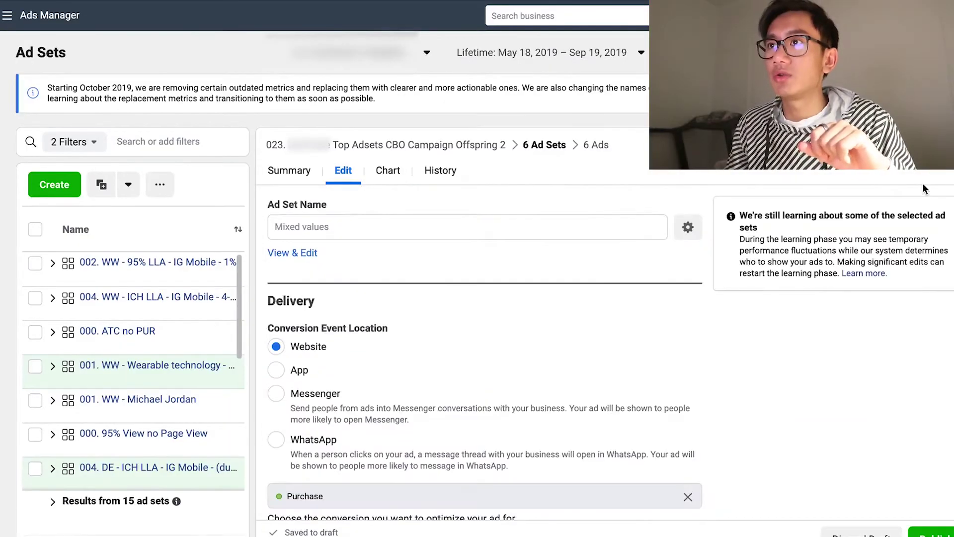
pyautogui.click(356, 148)
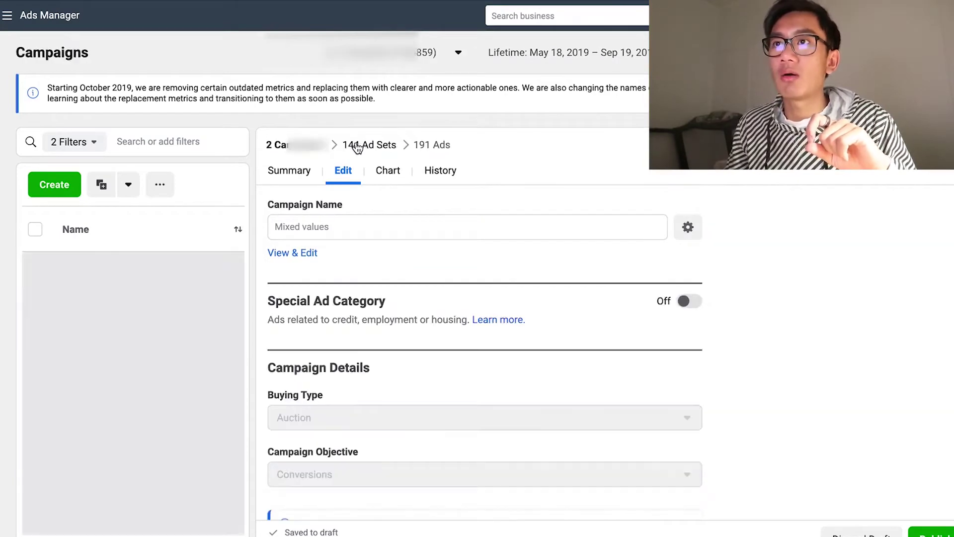
pyautogui.click(941, 144)
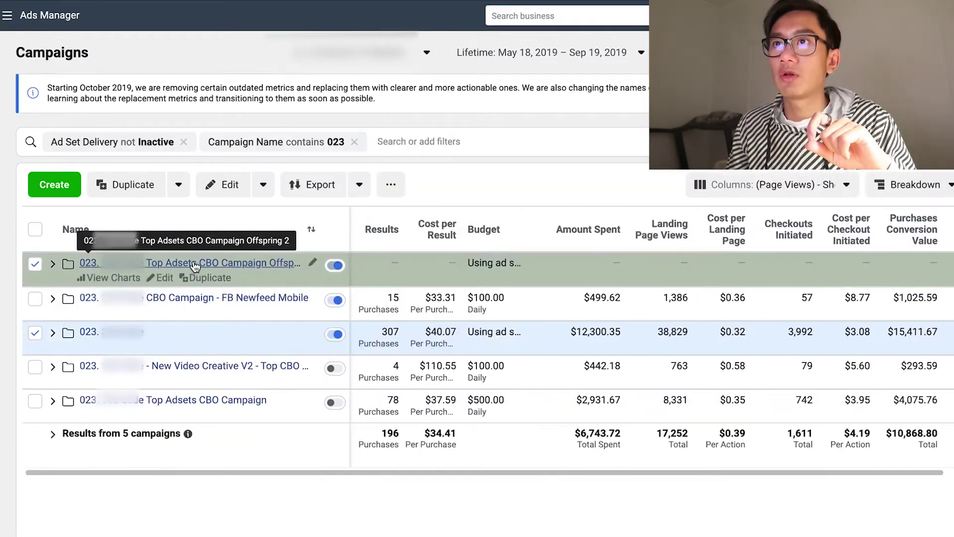
pyautogui.click(195, 267)
pyautogui.scroll(-5, 271, 333)
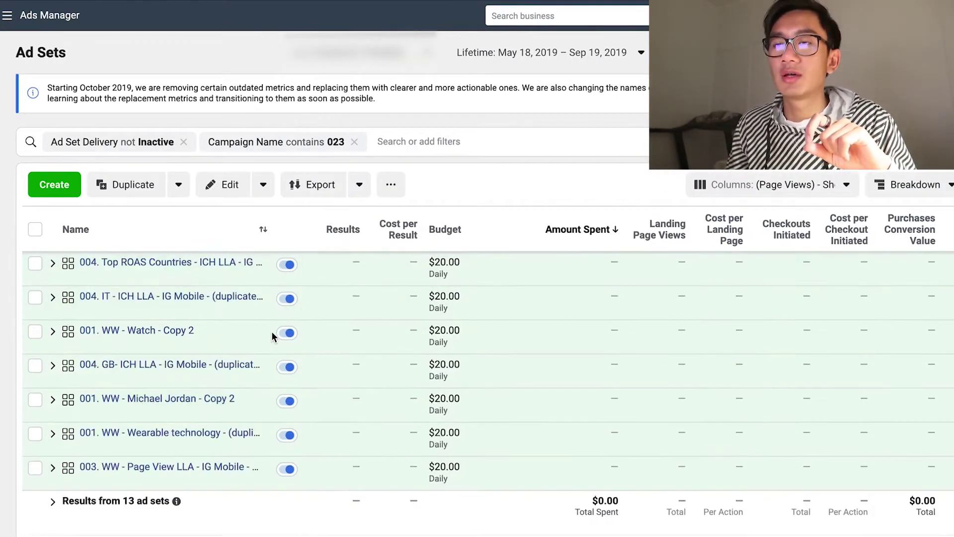
pyautogui.scroll(5, 271, 333)
pyautogui.scroll(-5, 272, 335)
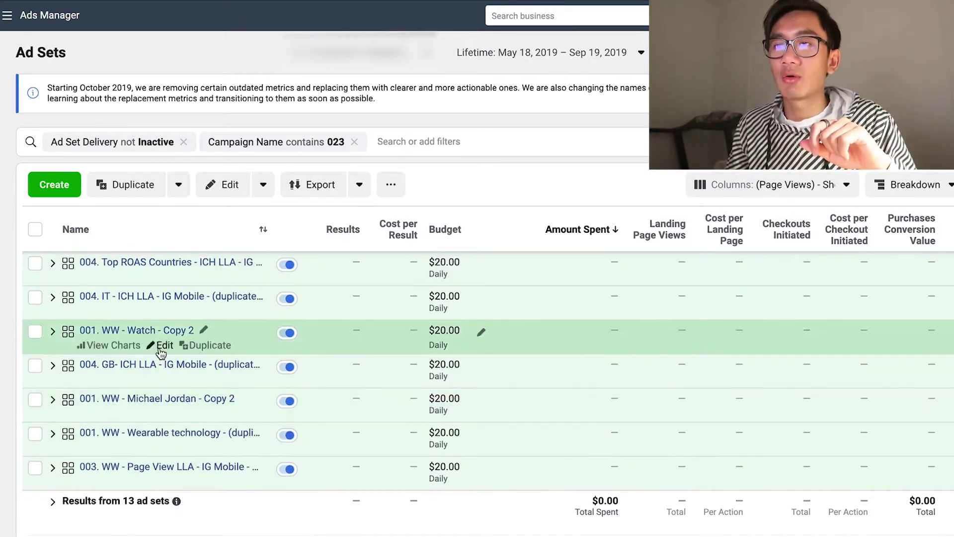
pyautogui.scroll(5, 95, 339)
pyautogui.scroll(-5, 347, 411)
pyautogui.scroll(5, 351, 418)
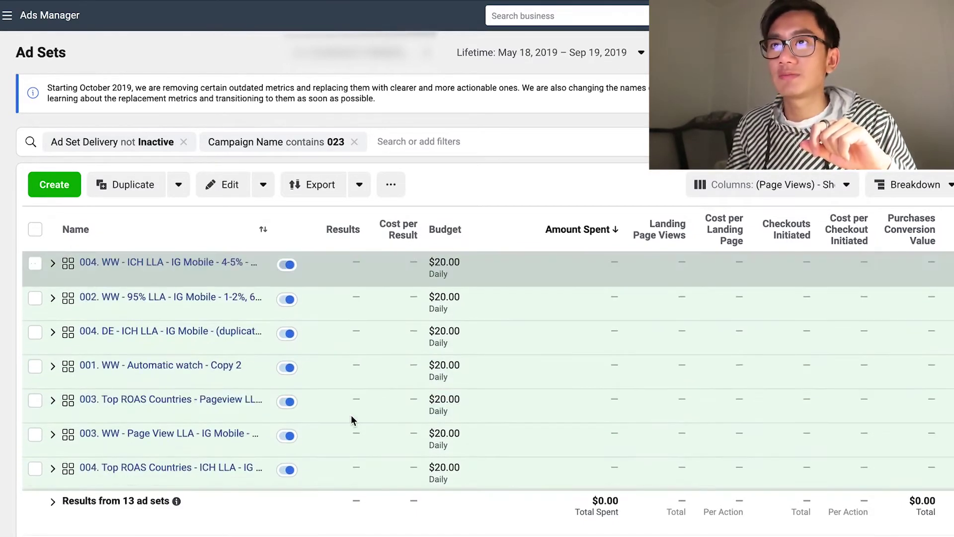
# Step: Turn on Campaign Budget Optimization for Top Adsets CBO Campaign Offspring 2 with a daily budget of 500 AUD, and publish the draft changes
pyautogui.click(35, 230)
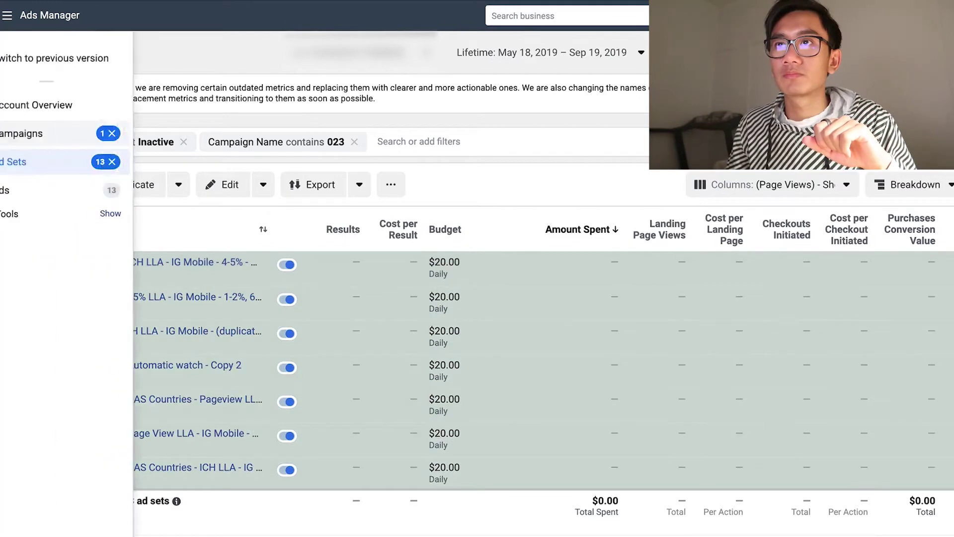
pyautogui.click(22, 133)
pyautogui.click(155, 279)
pyautogui.scroll(-5, 475, 376)
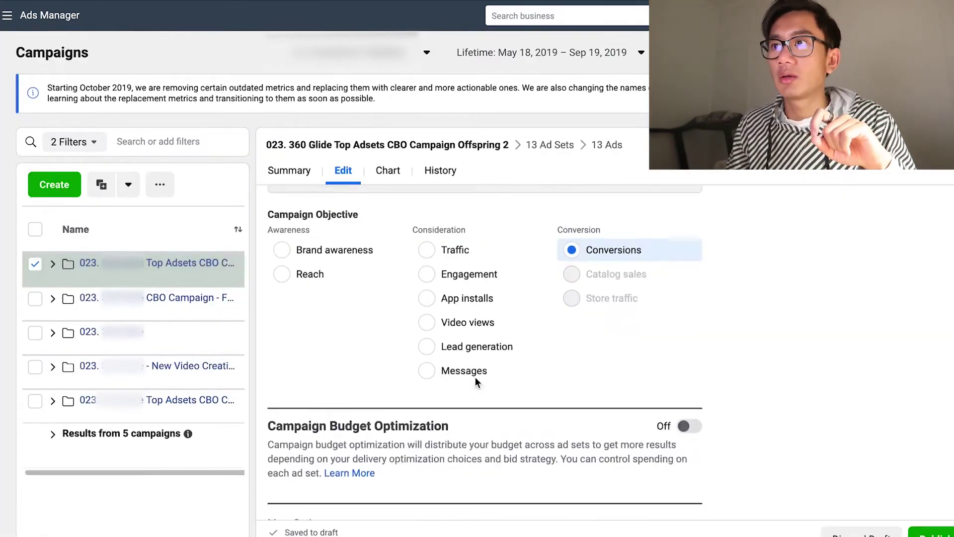
pyautogui.click(691, 405)
pyautogui.scroll(-2, 691, 406)
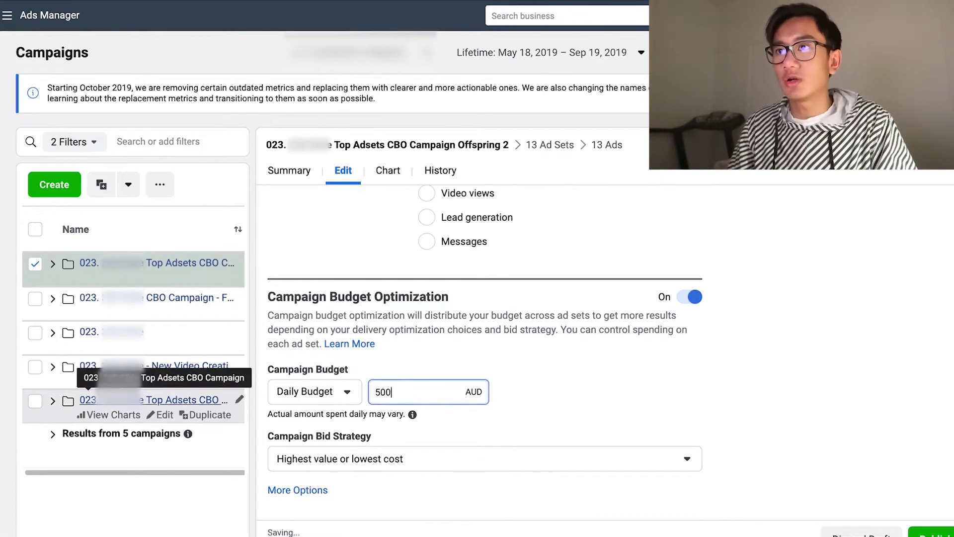
pyautogui.click(533, 403)
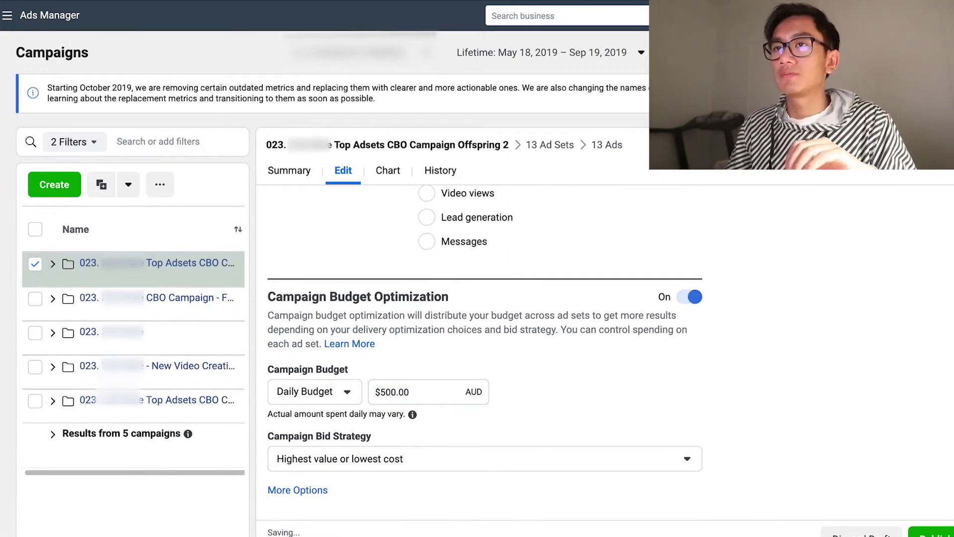
pyautogui.click(880, 52)
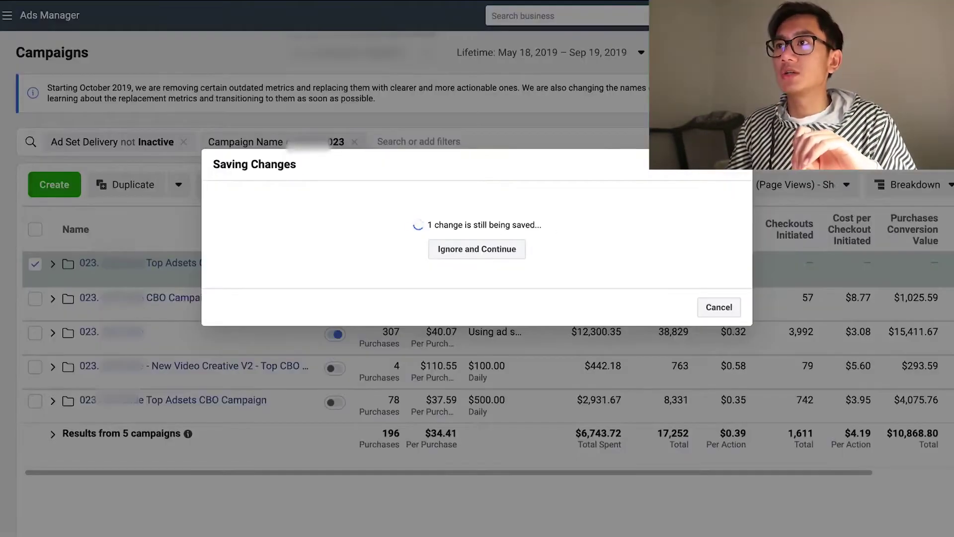
pyautogui.click(716, 353)
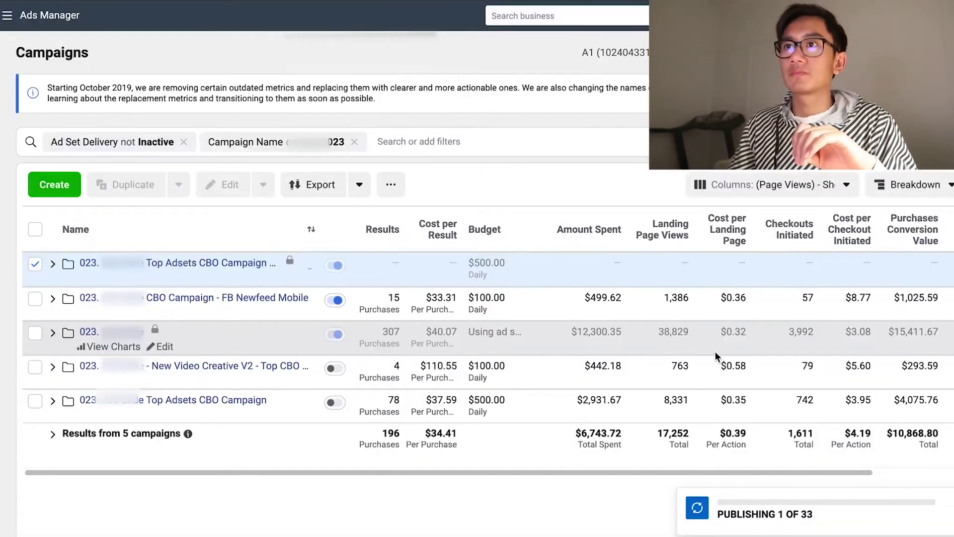
# Step: Edit all 13 ad sets of Top Adsets CBO Campaign Offspring 2 together, check their Instagram Feed placement and mobile device settings, and publish the changes
pyautogui.click(234, 264)
pyautogui.click(213, 188)
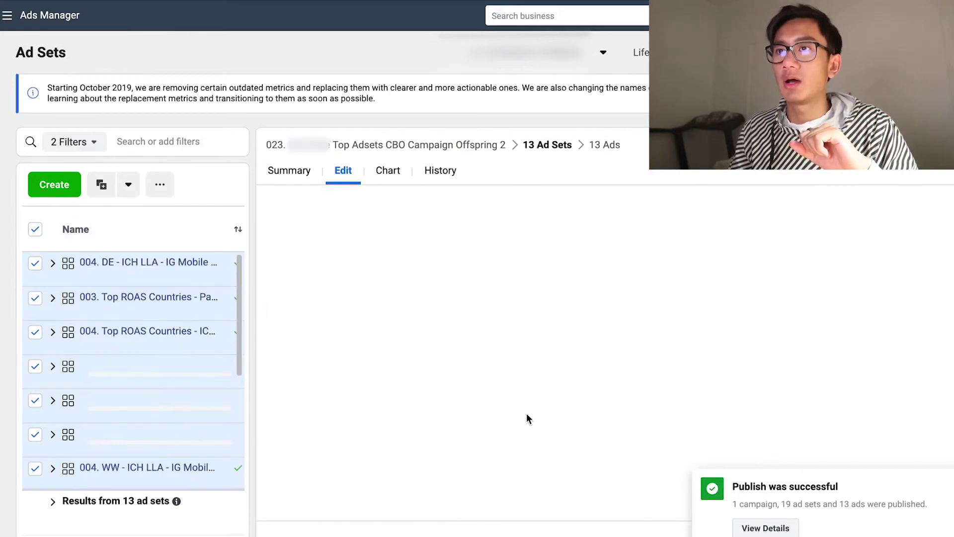
pyautogui.scroll(-10, 526, 414)
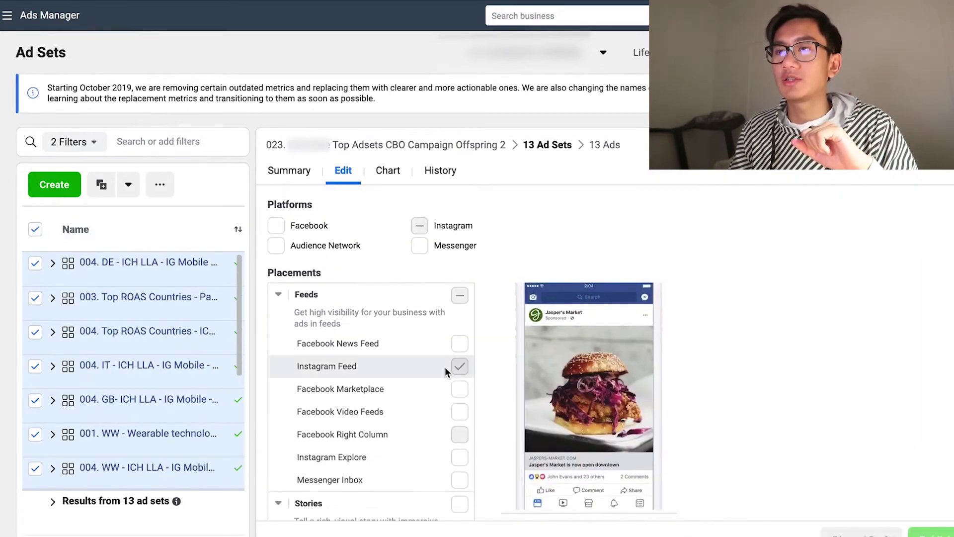
pyautogui.scroll(-1, 472, 372)
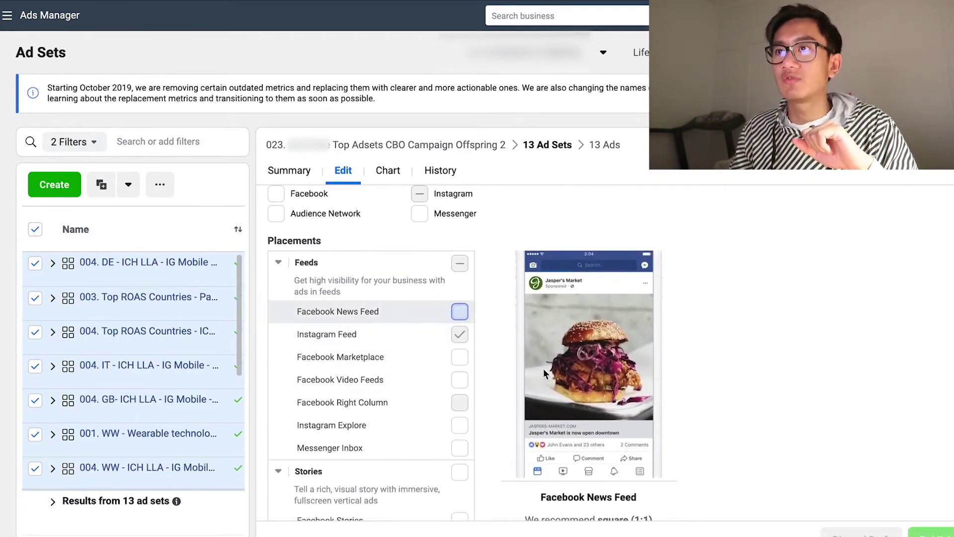
pyautogui.scroll(8, 544, 369)
pyautogui.scroll(-11, 556, 391)
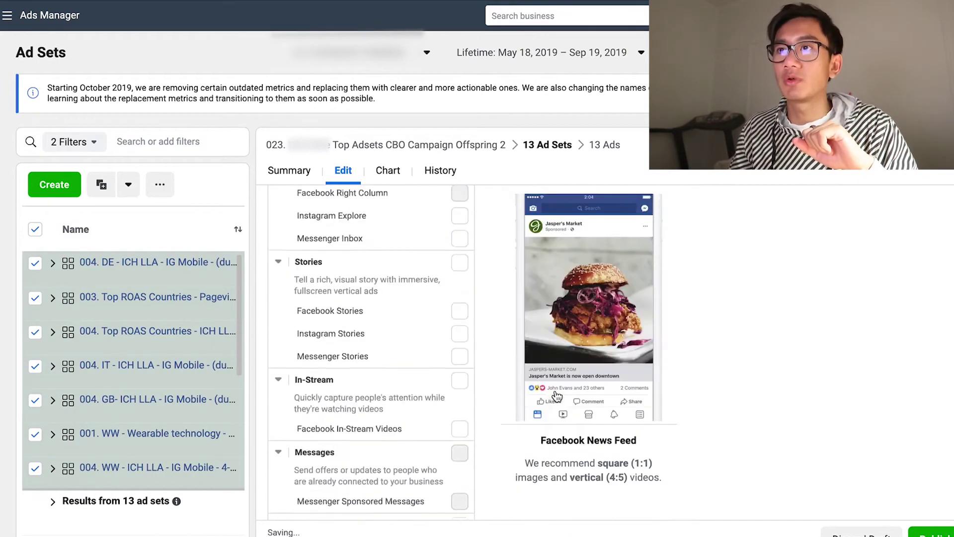
pyautogui.scroll(-10, 556, 395)
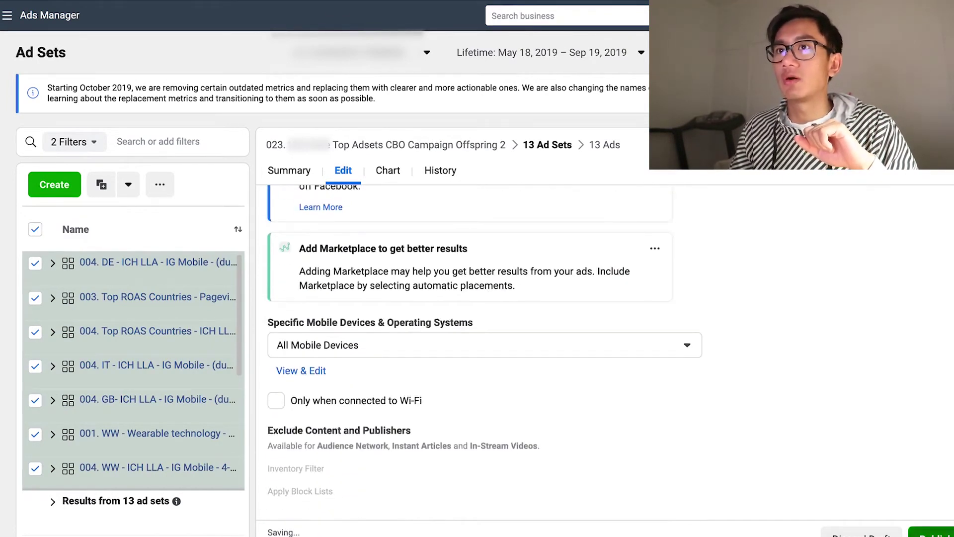
pyautogui.click(934, 533)
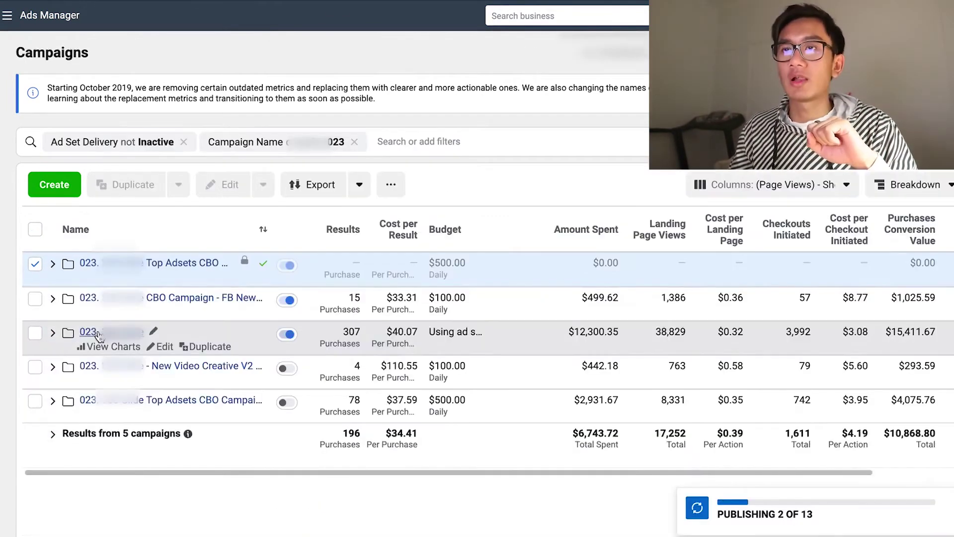
# Step: Open the ad sets of the original 023. campaign that uses ad set budgets
pyautogui.click(99, 333)
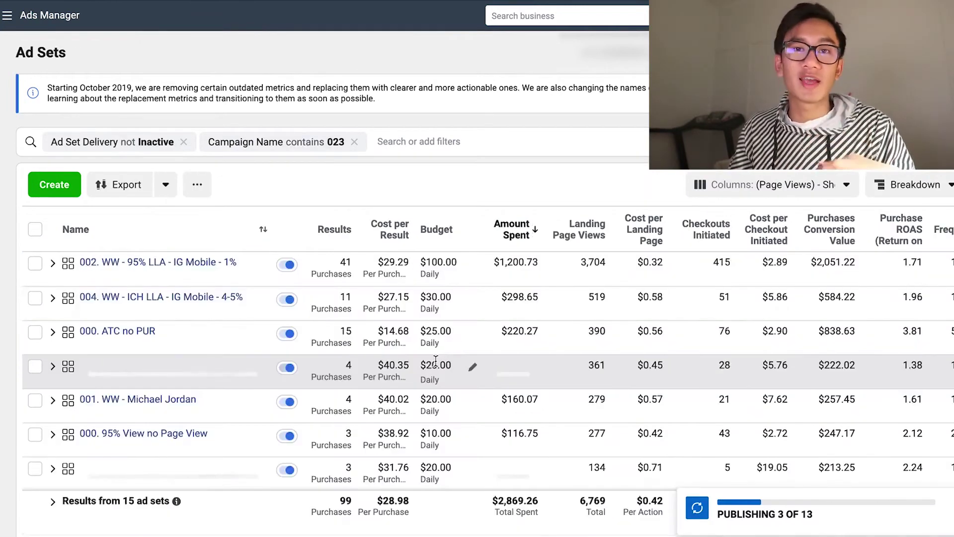